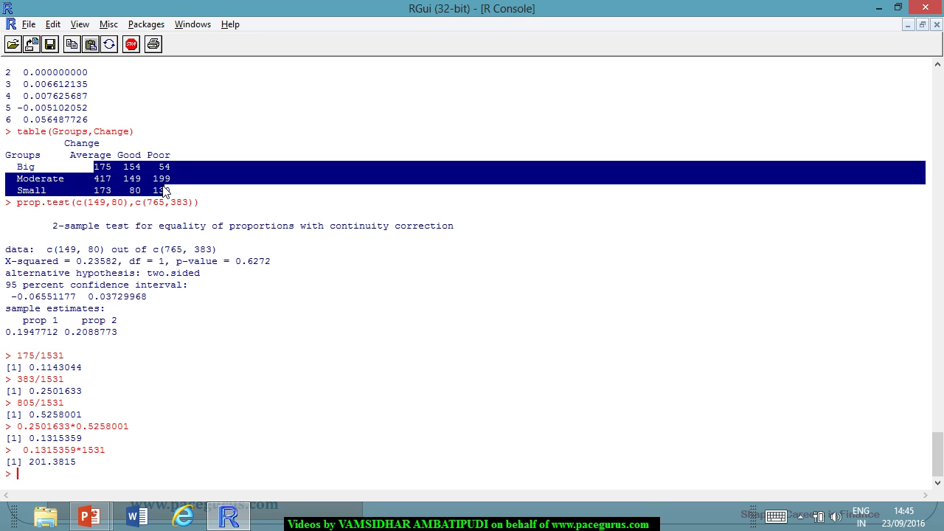
# Switch to Excel, dismiss the activation notice, and create a blank workbook
pyautogui.hotkey('alt', 'Tab')
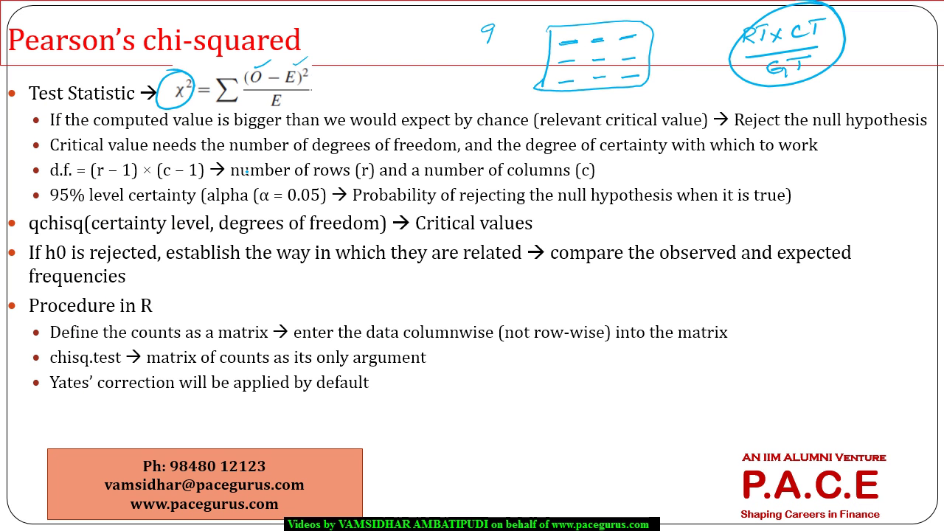
pyautogui.hotkey('alt', 'Tab')
pyautogui.press('super')
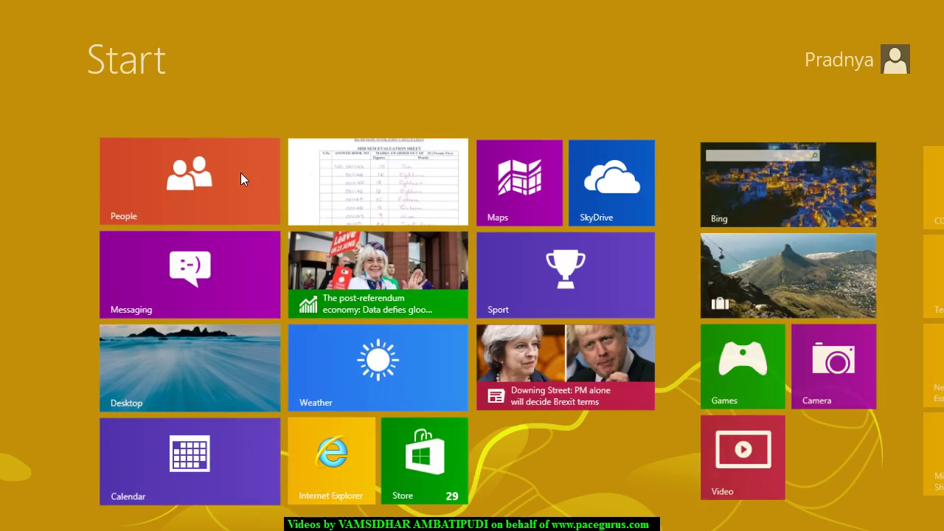
pyautogui.write('excel')
pyautogui.press('Return')
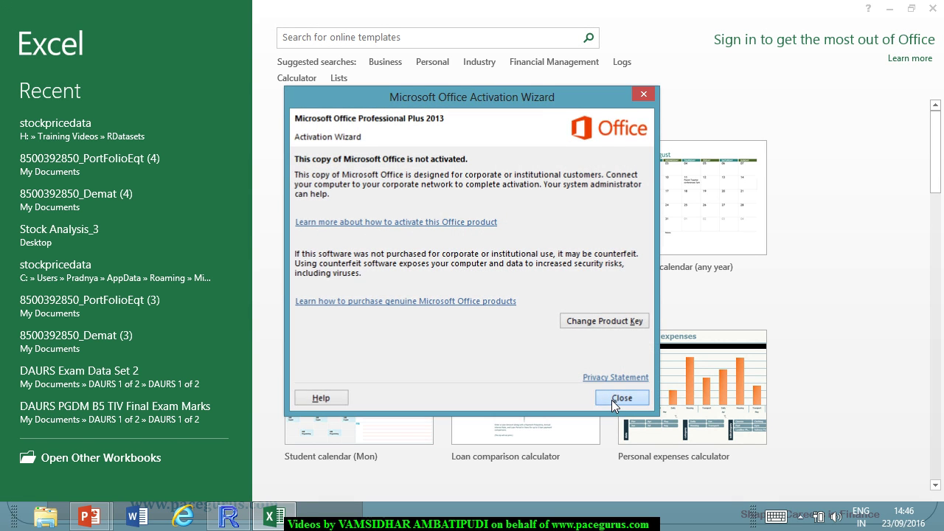
pyautogui.click(620, 398)
pyautogui.click(348, 228)
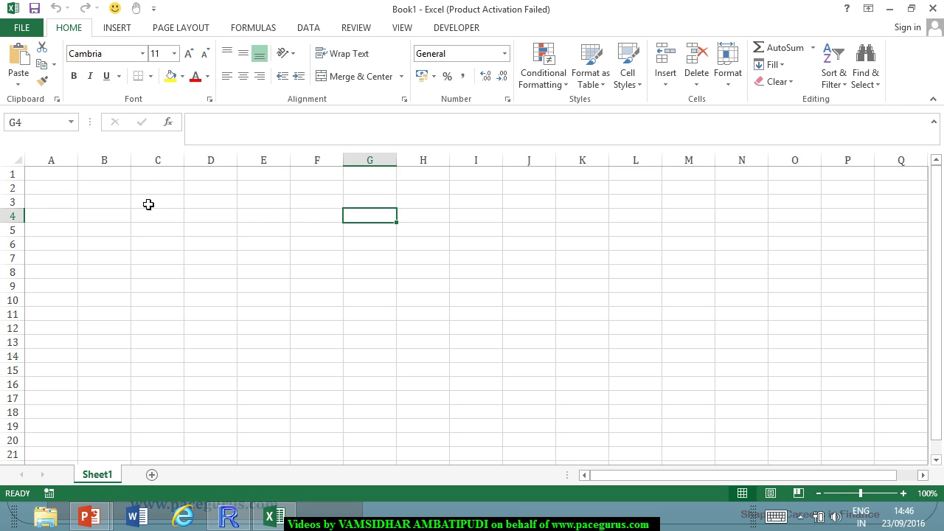
# Enter the group labels Big, Moderate and Small in cells A3 to A5, matching the R console's frequency table
pyautogui.click(130, 191)
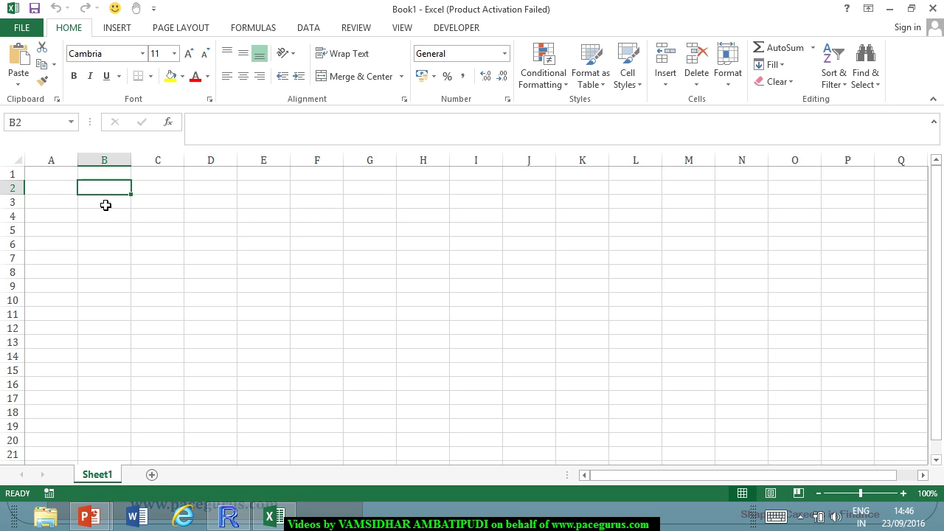
pyautogui.click(105, 205)
pyautogui.click(59, 207)
pyautogui.hotkey('alt', 'Tab')
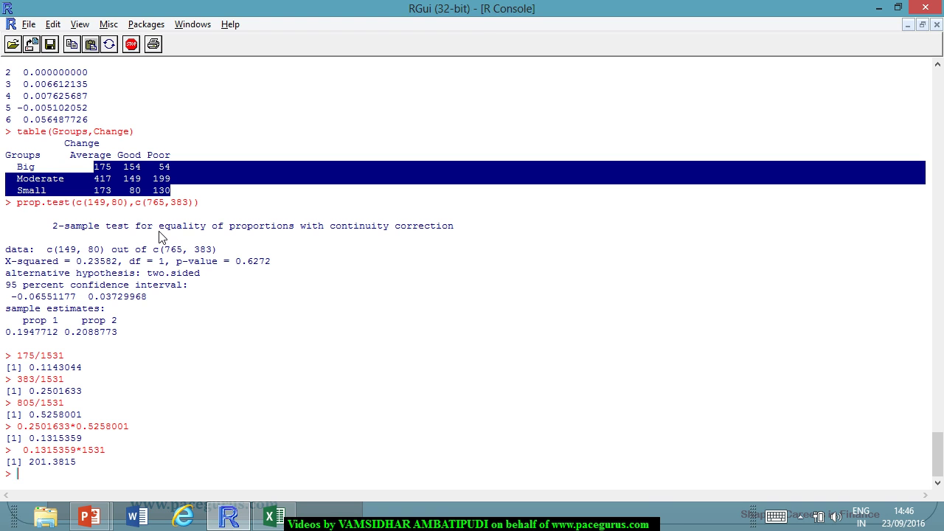
pyautogui.hotkey('alt', 'Tab')
pyautogui.write('Big')
pyautogui.press('Return')
pyautogui.write('Mo')
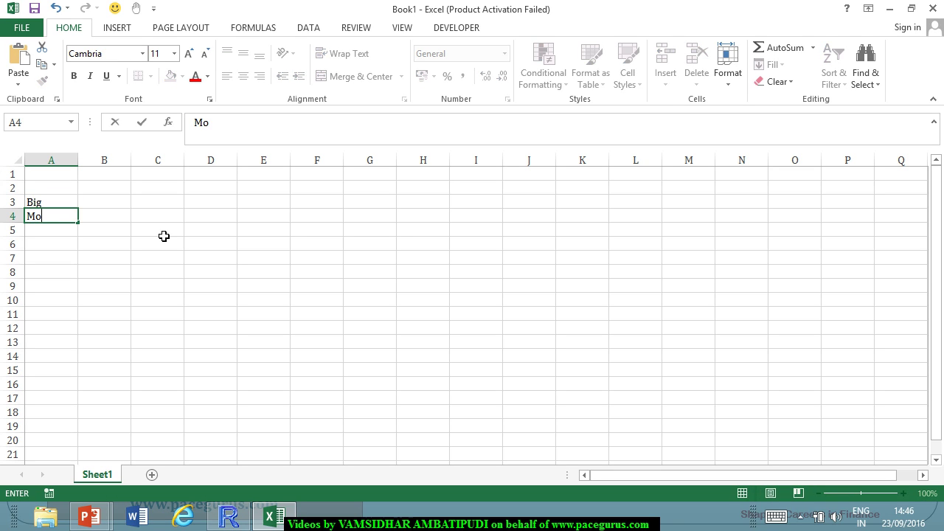
pyautogui.write('derate')
pyautogui.press('Return')
pyautogui.write('Small')
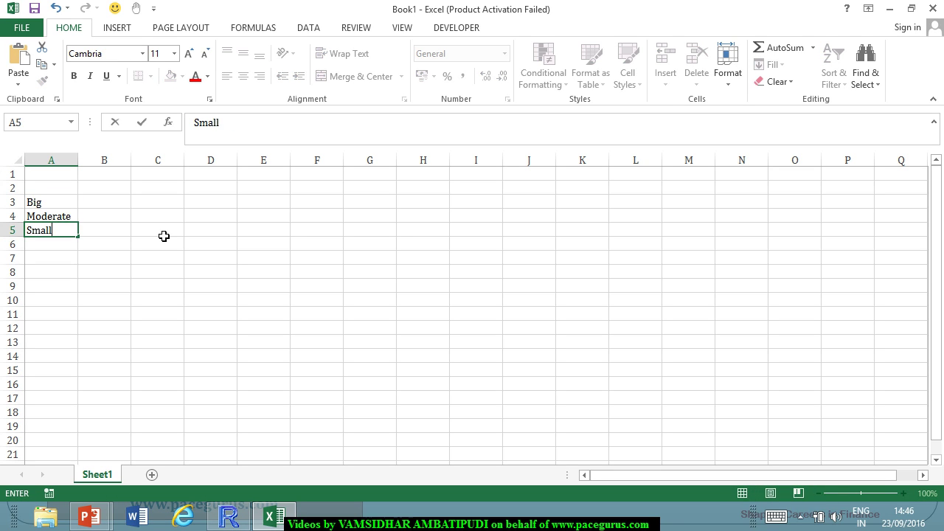
pyautogui.press('Tab')
# Enter the column headings Average, Good and Poor in cells B2 to D2
pyautogui.click(118, 189)
pyautogui.hotkey('alt', 'Tab')
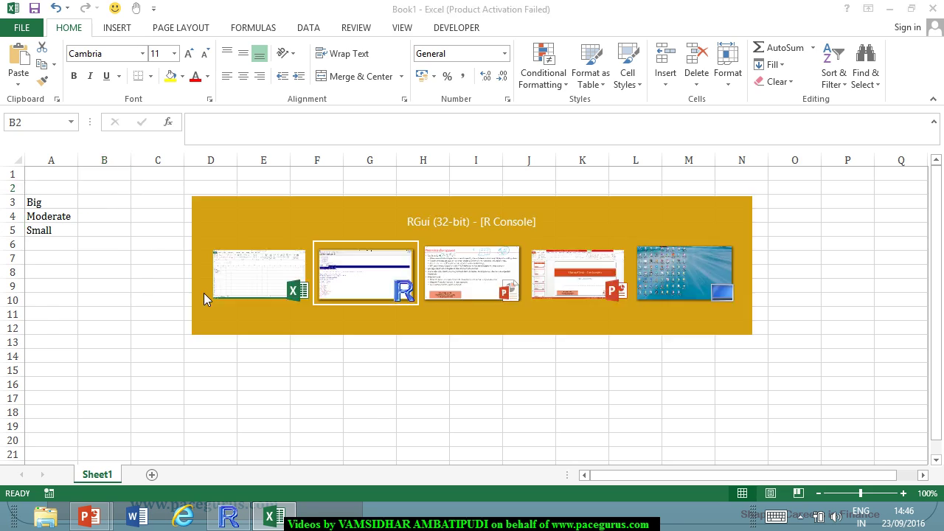
pyautogui.hotkey('alt', 'Tab')
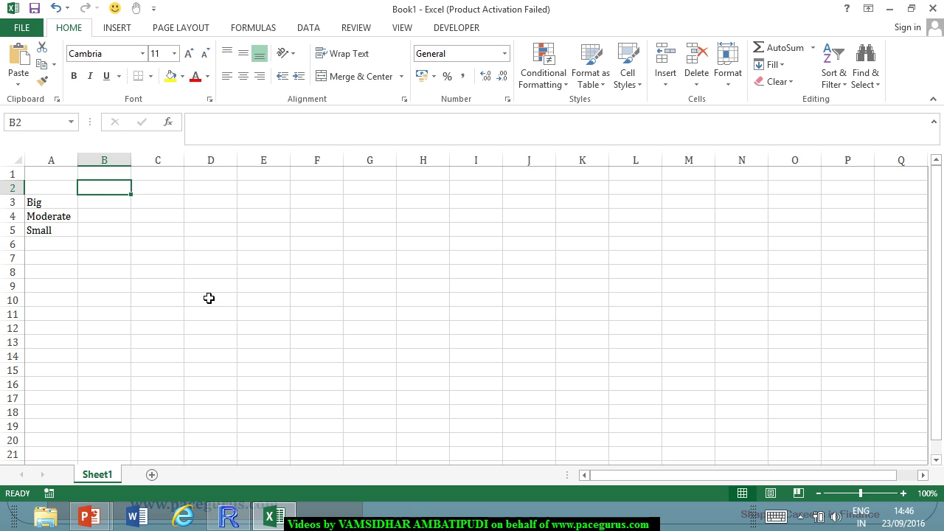
pyautogui.write('Aver')
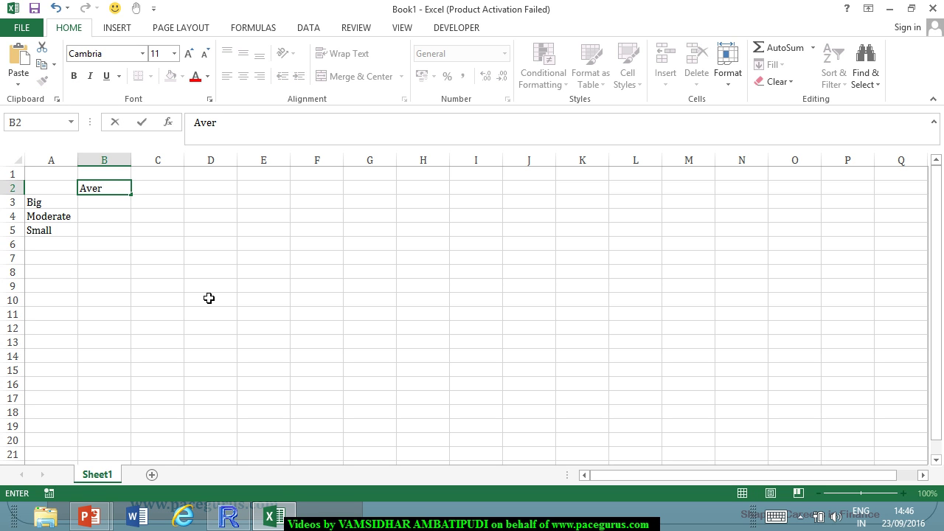
pyautogui.write('age')
pyautogui.press('Tab')
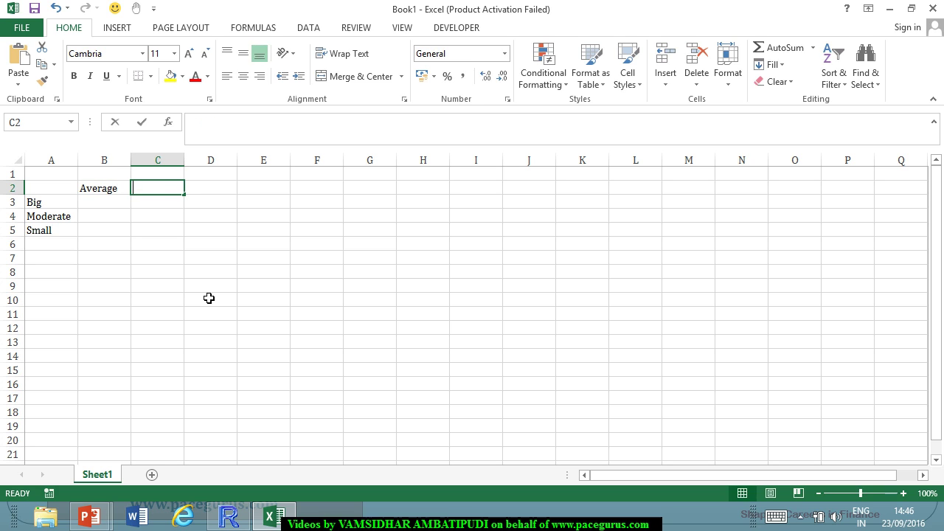
pyautogui.write('GoodPoor')
pyautogui.press('Return')
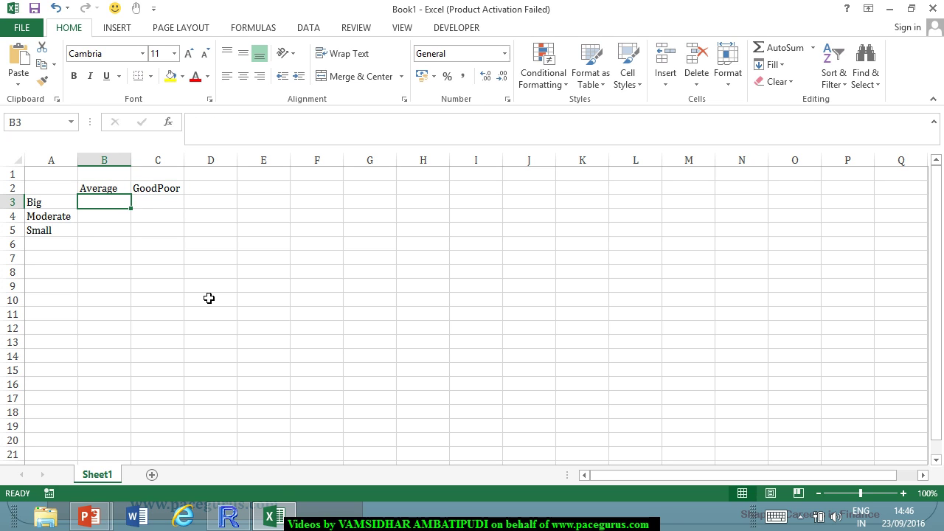
pyautogui.click(155, 188)
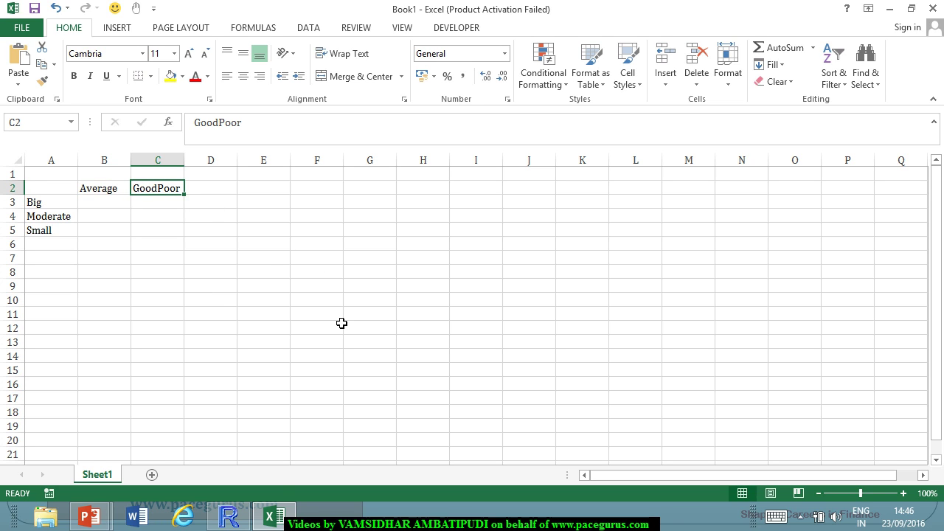
pyautogui.write('Good')
pyautogui.press('Tab')
pyautogui.write('Poor')
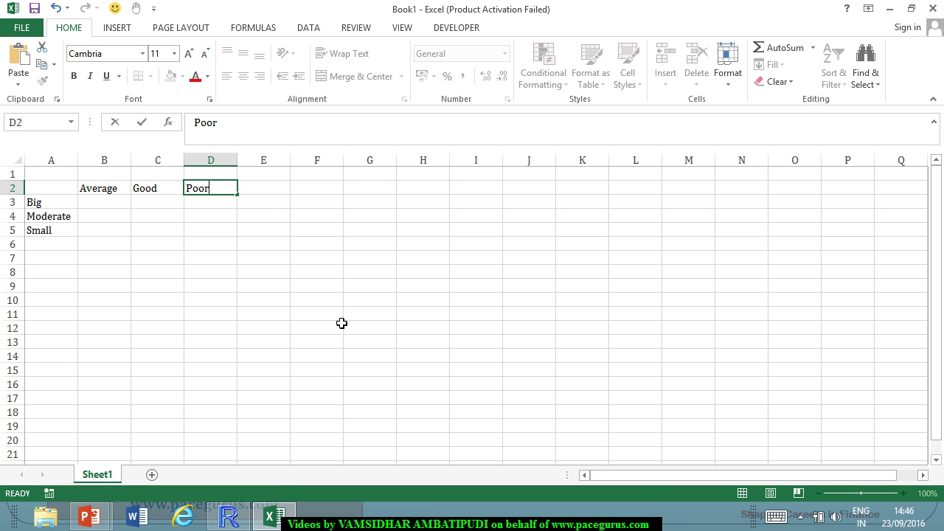
pyautogui.press('Return')
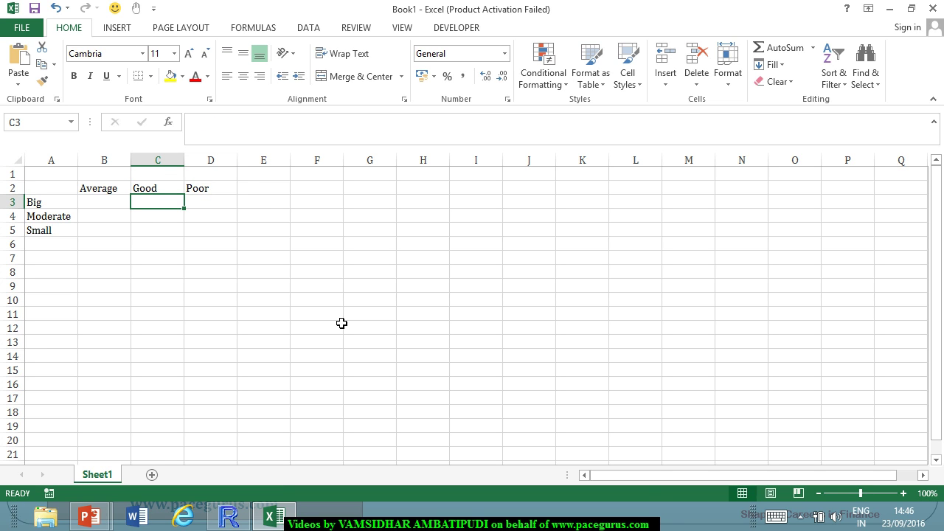
# Copy the Average counts from the R table into B3 to B5: 175, 417 and 173
pyautogui.click(126, 204)
pyautogui.hotkey('alt', 'Tab')
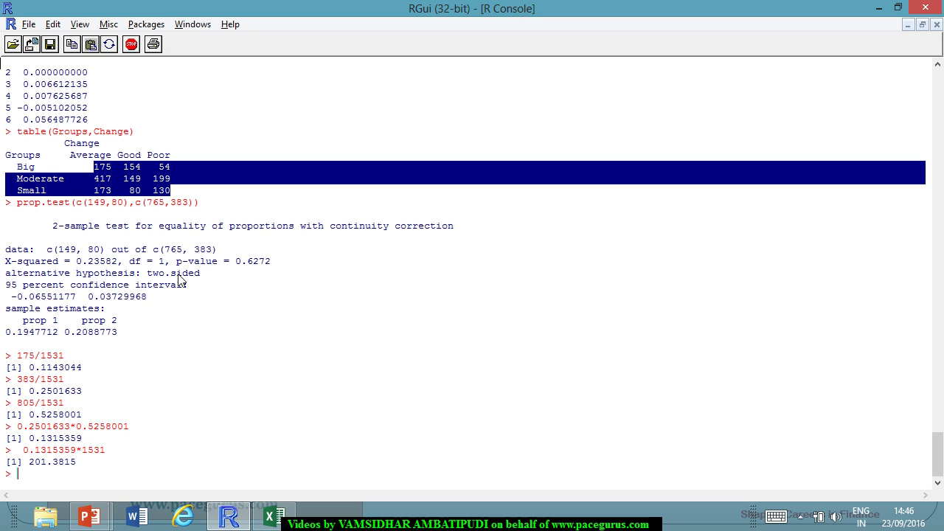
pyautogui.hotkey('alt', 'Tab')
pyautogui.write('175')
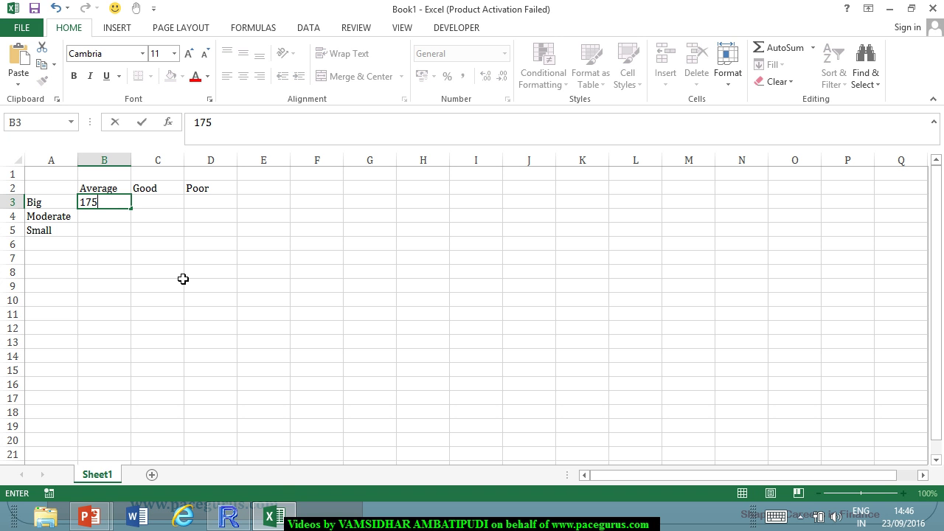
pyautogui.press('Return')
pyautogui.write('417')
pyautogui.press('Return')
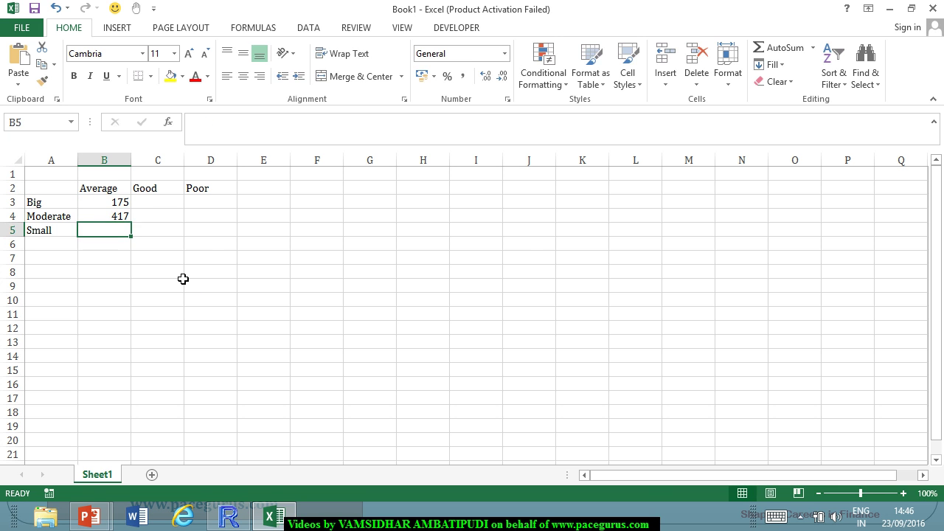
pyautogui.hotkey('alt', 'Tab')
pyautogui.hotkey('alt', 'Tab')
pyautogui.write('17')
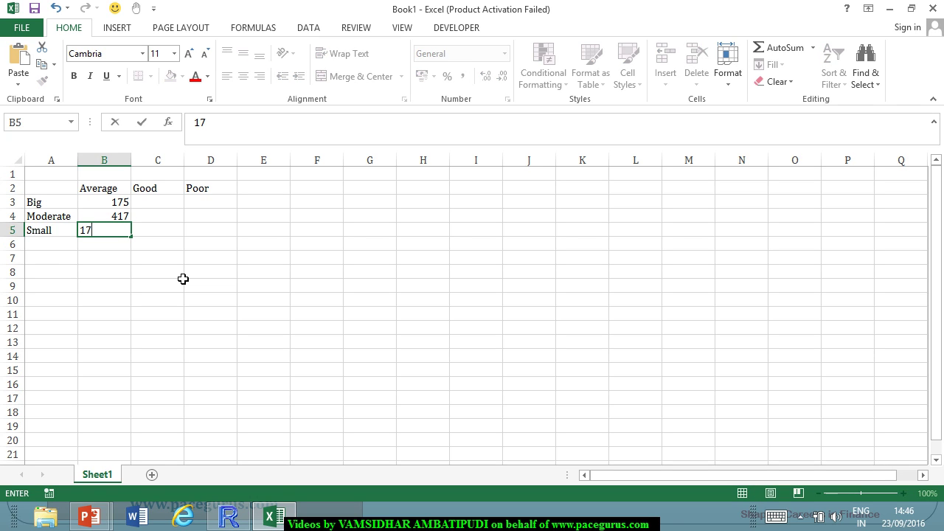
pyautogui.press('Tab')
# Fill the Good column, C3 to C5, with the R table's counts 154, 149 and 80
pyautogui.press('Up')
pyautogui.press('Up')
pyautogui.hotkey('alt', 'Tab')
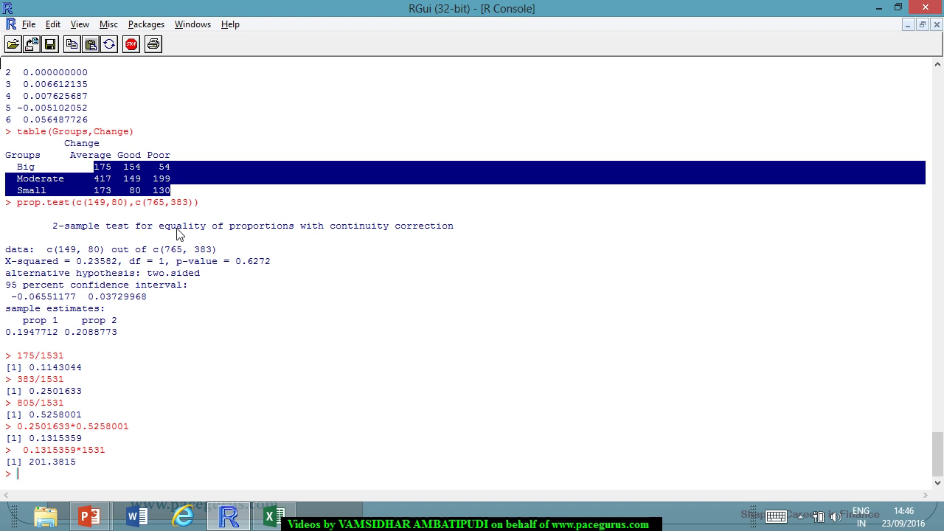
pyautogui.hotkey('alt', 'Tab')
pyautogui.write('154')
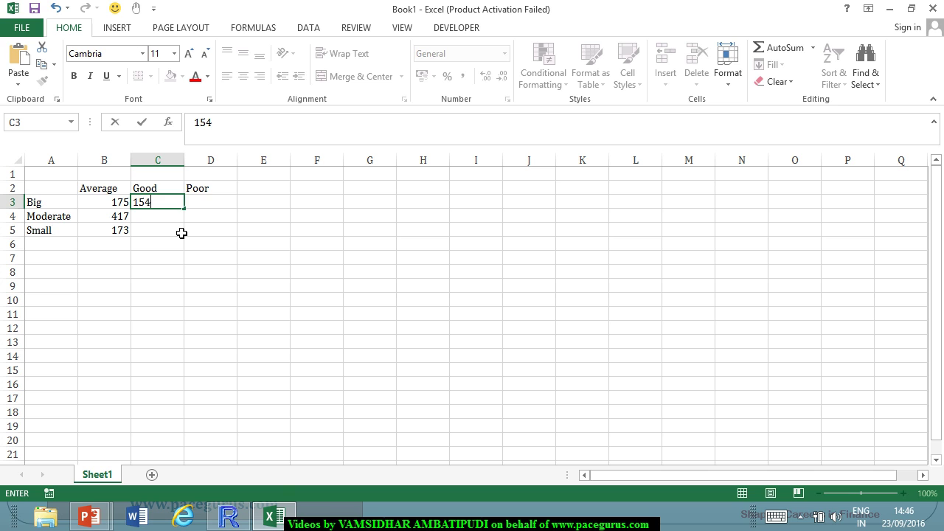
pyautogui.press('Return')
pyautogui.write('149')
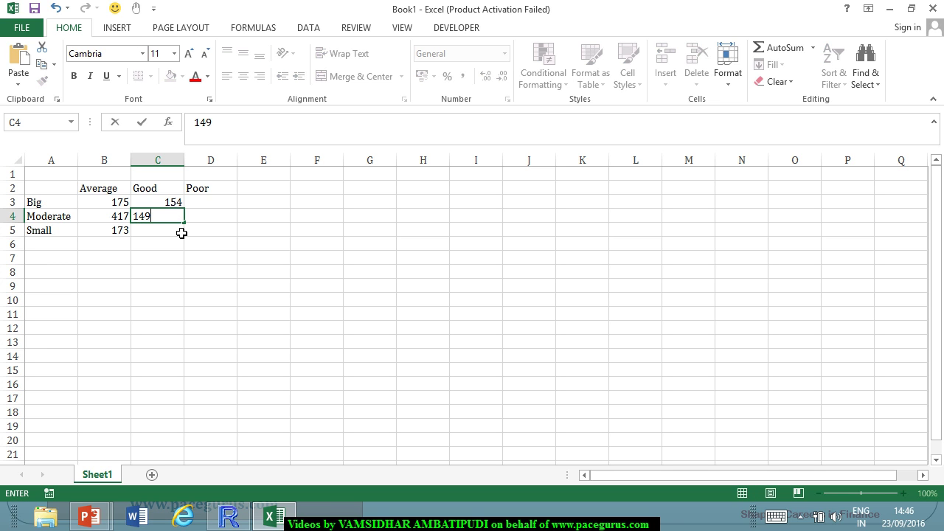
pyautogui.press('Return')
pyautogui.write('80')
pyautogui.press('Return')
# Fill the Poor column, D3 to D5, with the R table's counts 54, 199 and 130
pyautogui.hotkey('alt', 'Tab')
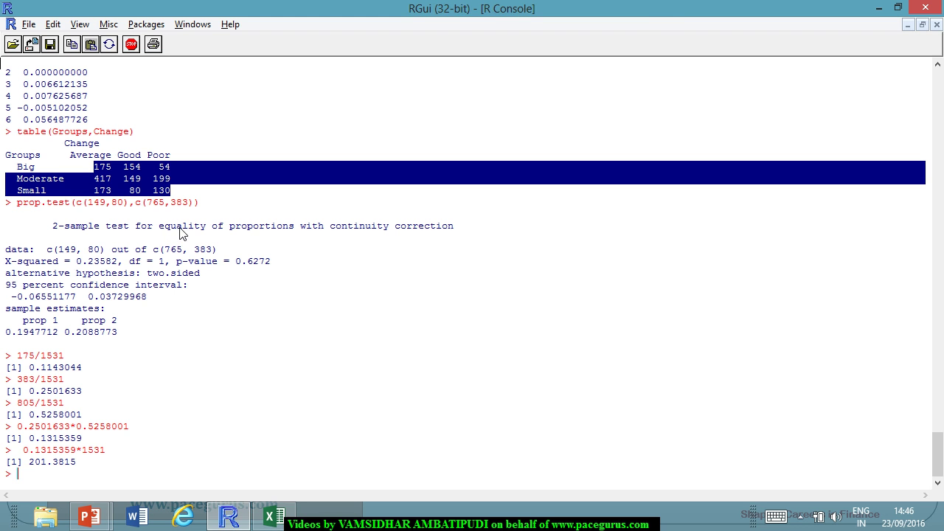
pyautogui.hotkey('alt', 'Tab')
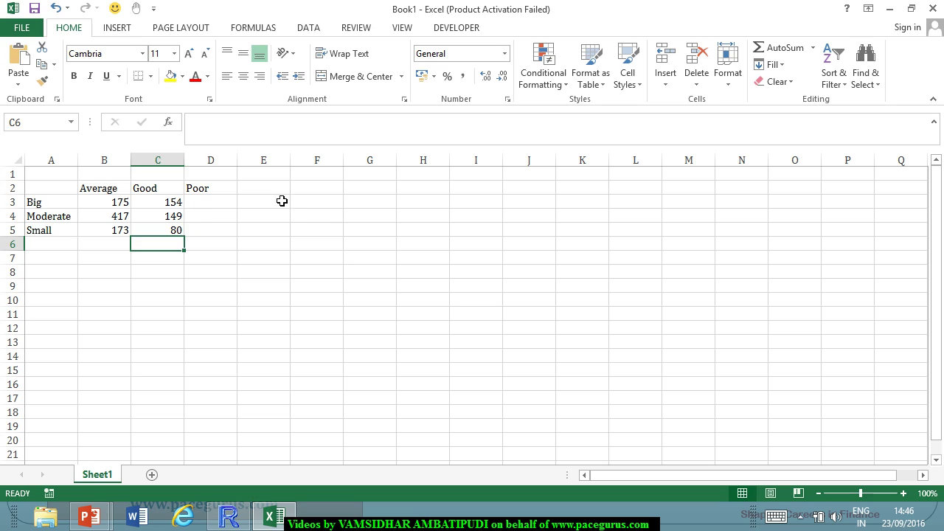
pyautogui.click(209, 204)
pyautogui.write('54')
pyautogui.press('Return')
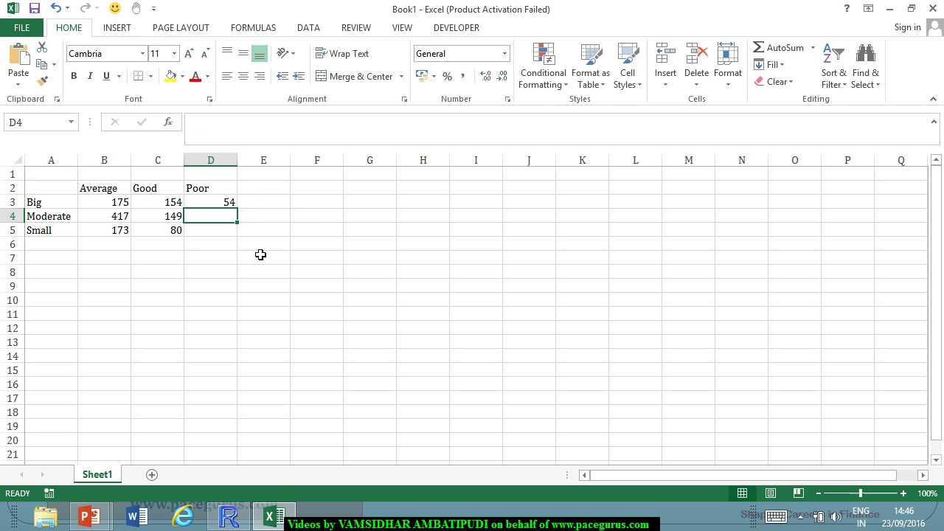
pyautogui.write('199')
pyautogui.press('Return')
pyautogui.hotkey('alt', 'Tab')
pyautogui.hotkey('alt', 'Tab')
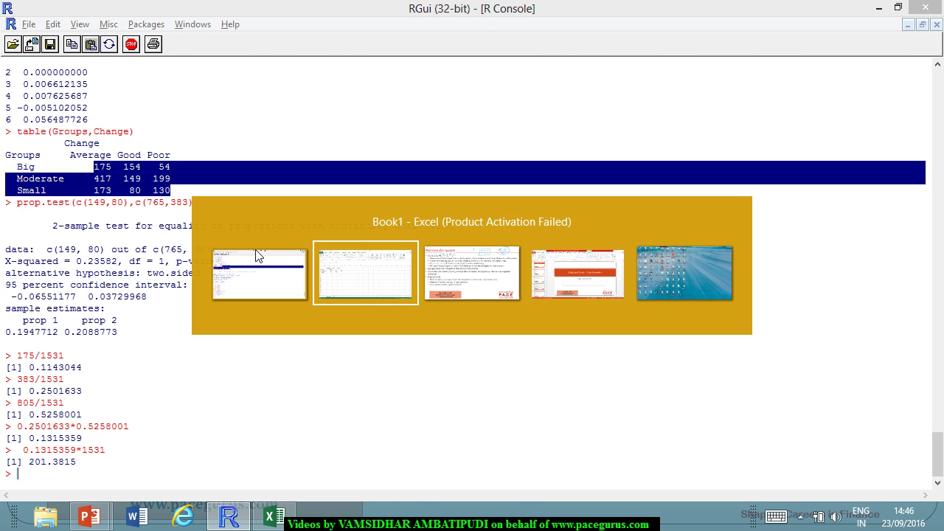
pyautogui.write('130')
pyautogui.press('Return')
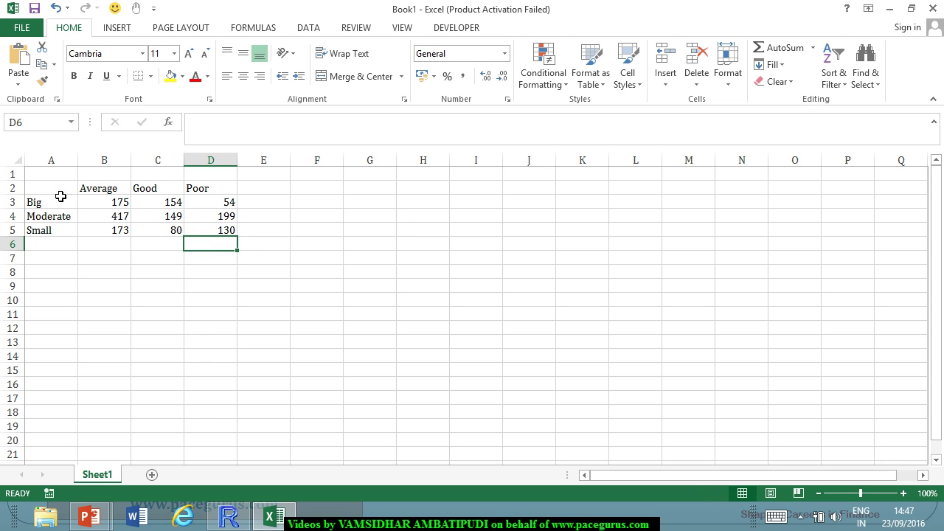
# Copy the heading row A2:D2 to a second table starting at G2
pyautogui.moveTo(60, 193); pyautogui.dragTo(206, 190)
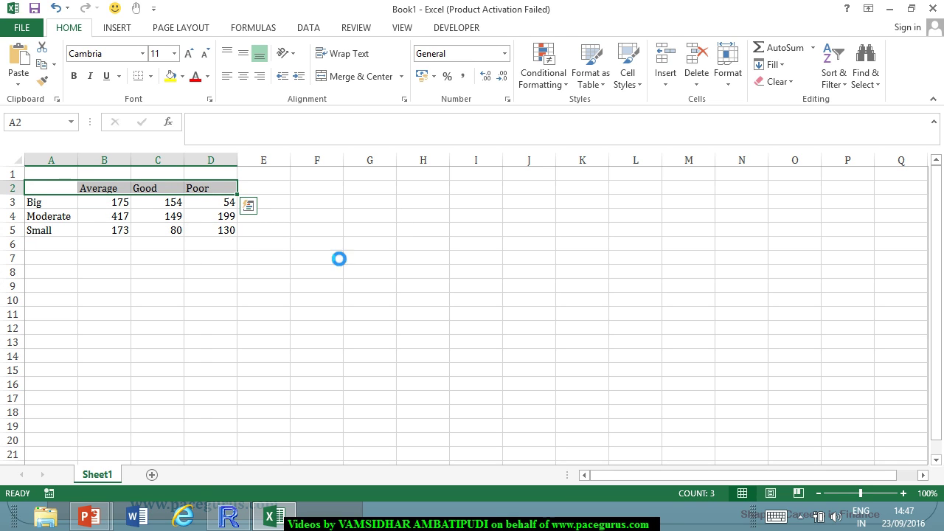
pyautogui.hotkey('ctrl', 'c')
pyautogui.click(356, 189)
pyautogui.hotkey('ctrl', 'v')
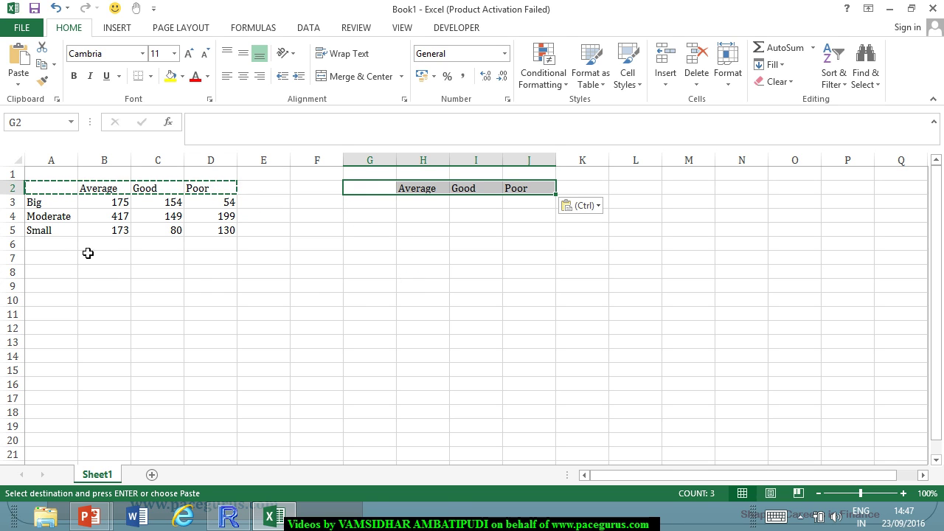
# Copy the group labels A3:A5 into the second table starting at G3
pyautogui.moveTo(31, 202); pyautogui.dragTo(57, 230)
pyautogui.hotkey('ctrl', 'c')
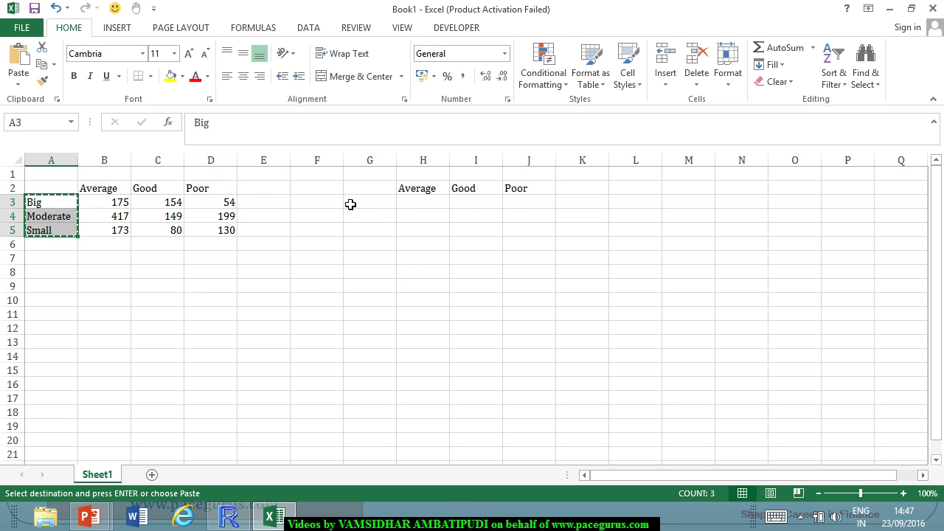
pyautogui.click(351, 205)
pyautogui.hotkey('ctrl', 'v')
pyautogui.click(426, 204)
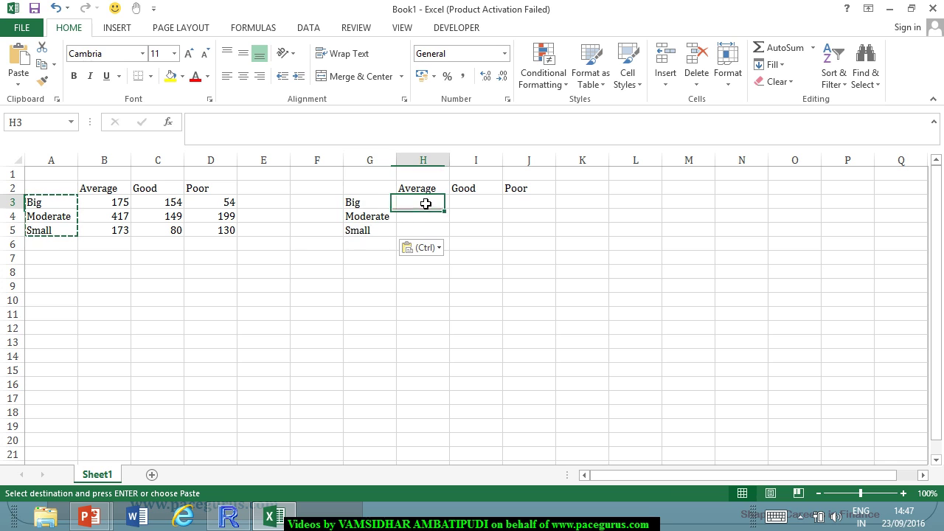
pyautogui.press('Escape')
# Total the Average column in B6 with =SUM(B3:B5) and extend the formula across to D6
pyautogui.click(110, 248)
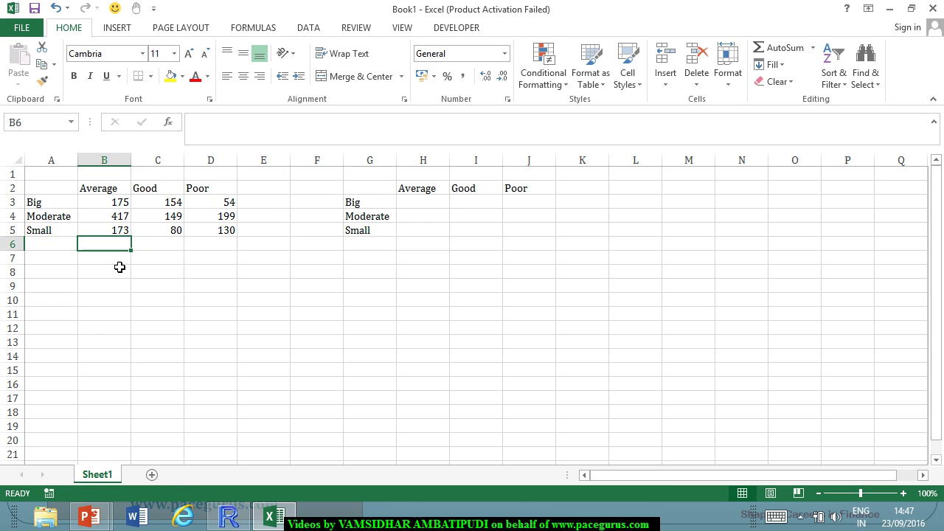
pyautogui.write('=SUM(')
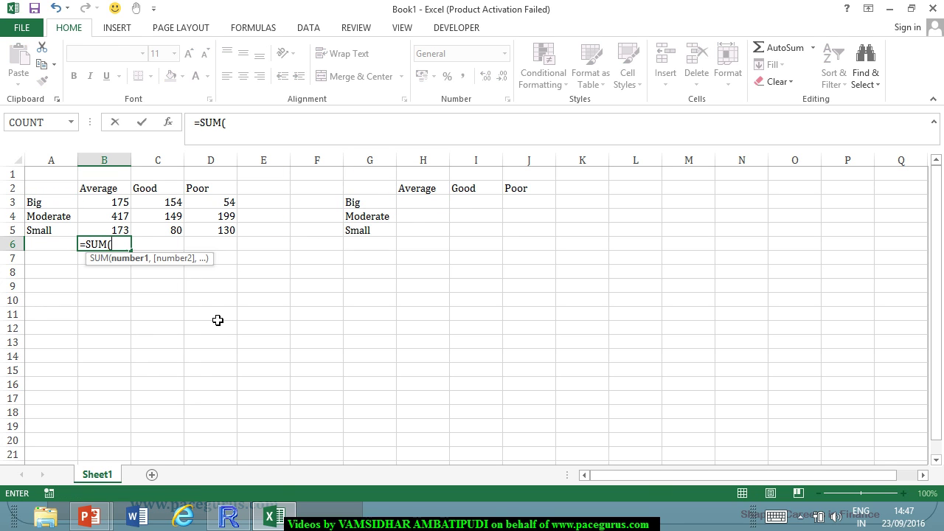
pyautogui.moveTo(125, 205); pyautogui.dragTo(124, 229)
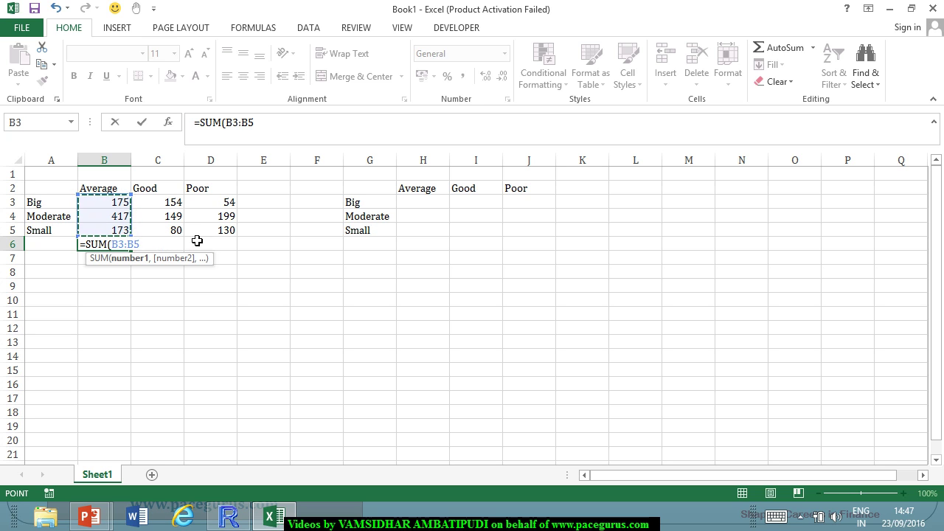
pyautogui.press('Return')
pyautogui.press('Up')
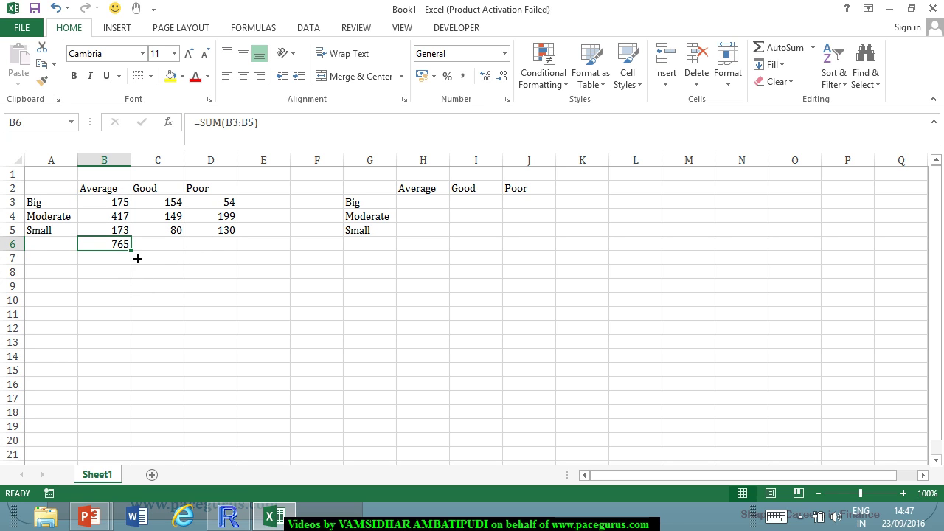
pyautogui.moveTo(138, 258); pyautogui.dragTo(249, 252)
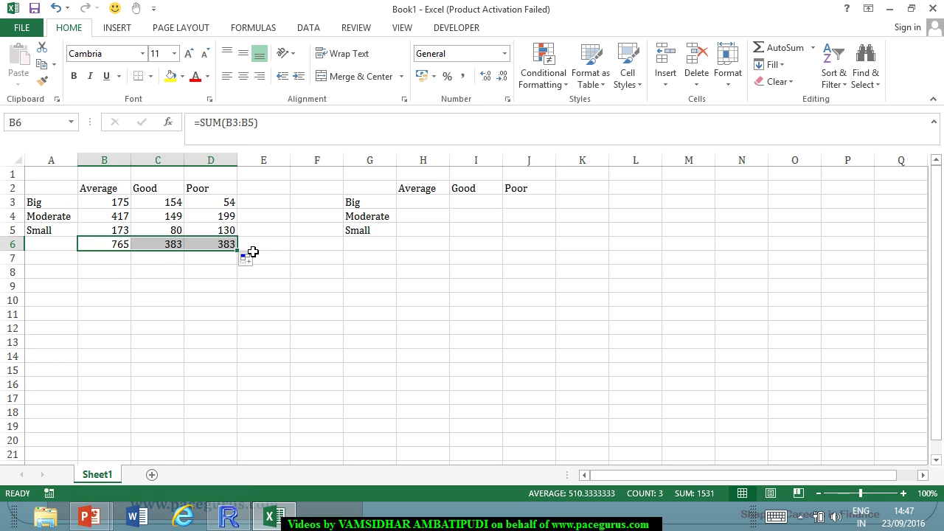
# Total the Big row in E3 with =SUM(B3:D3) and extend the formula down to E5
pyautogui.click(276, 203)
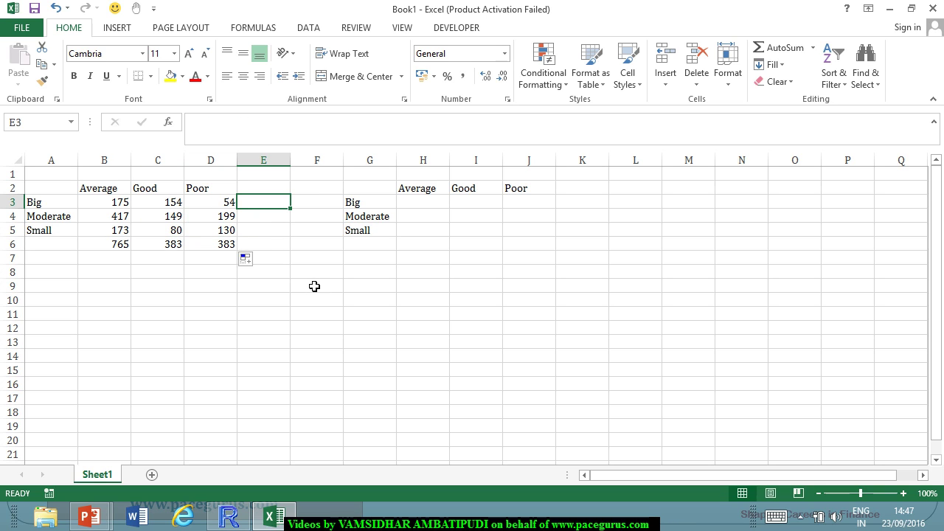
pyautogui.write('=SUM(')
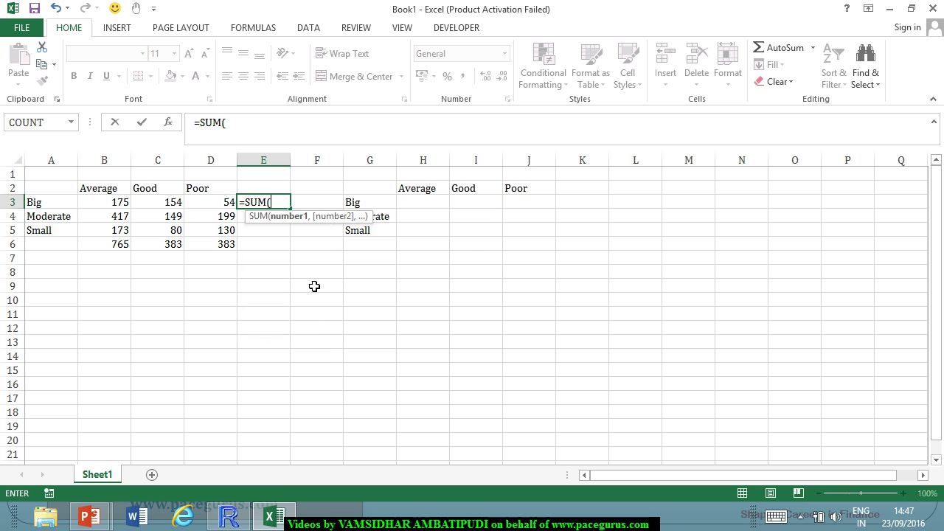
pyautogui.moveTo(111, 204); pyautogui.dragTo(225, 205)
pyautogui.press('Return')
pyautogui.click(278, 205)
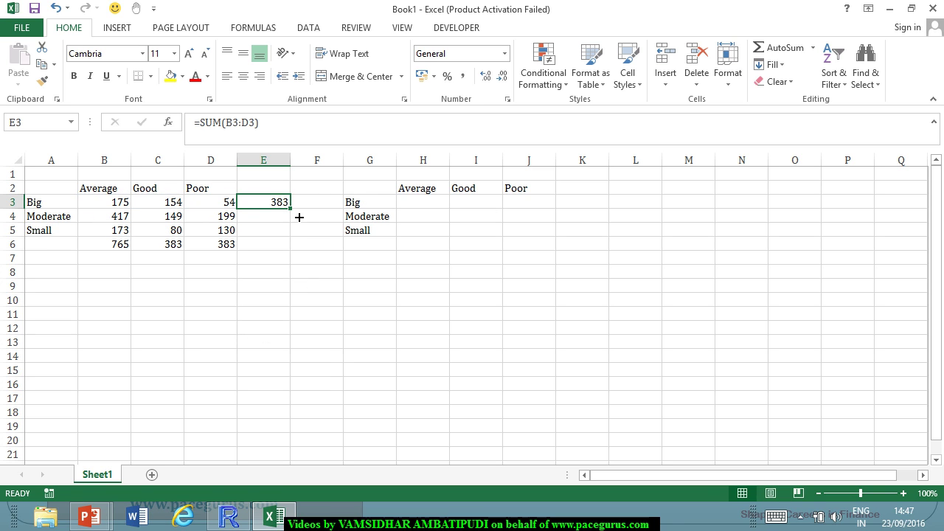
pyautogui.moveTo(295, 231)
pyautogui.mouseDown()
pyautogui.moveTo(296, 249)
pyautogui.moveTo(292, 232)
pyautogui.mouseUp()
# Calculate the grand total in E6 with =SUM(B6:D6)
pyautogui.click(275, 246)
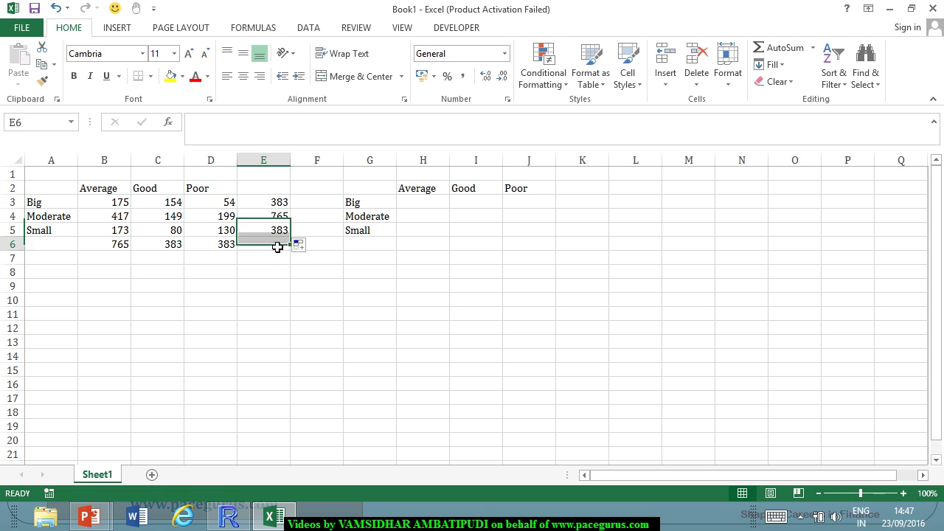
pyautogui.write('=Sum')
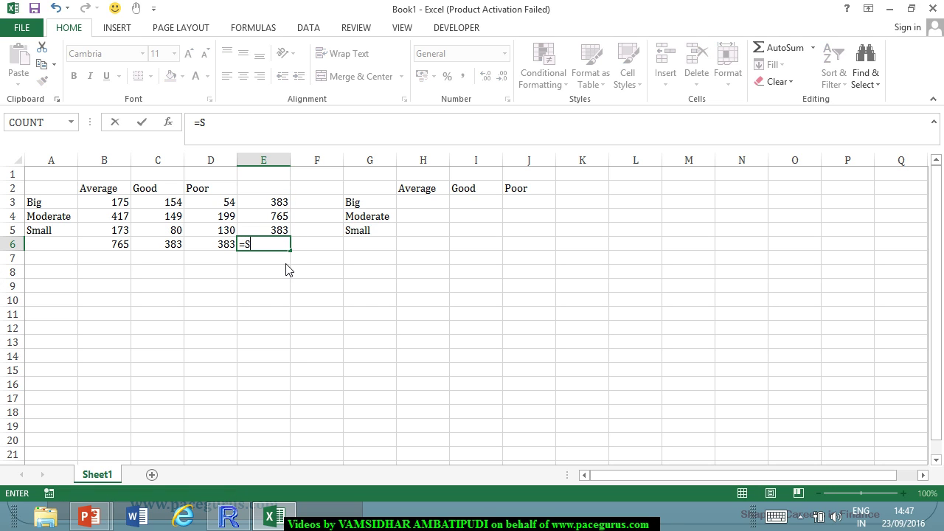
pyautogui.press('Tab')
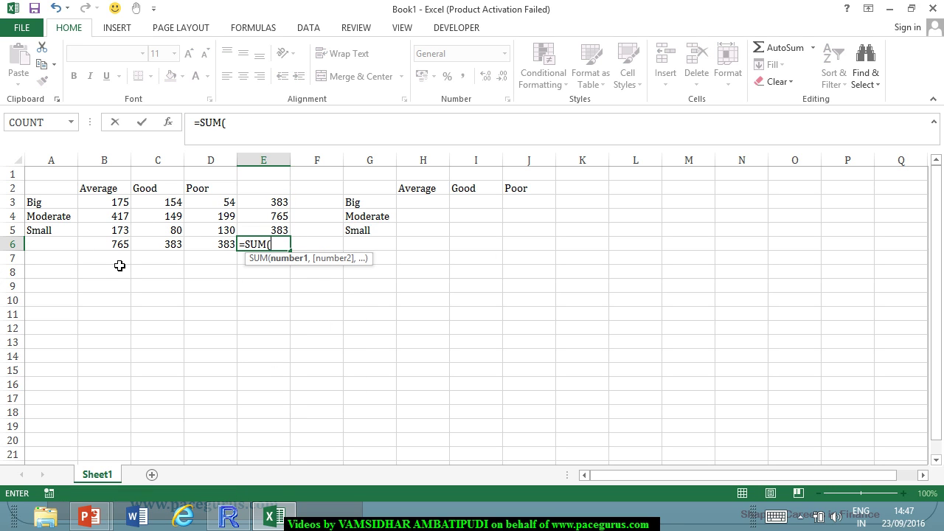
pyautogui.moveTo(115, 246); pyautogui.dragTo(211, 250)
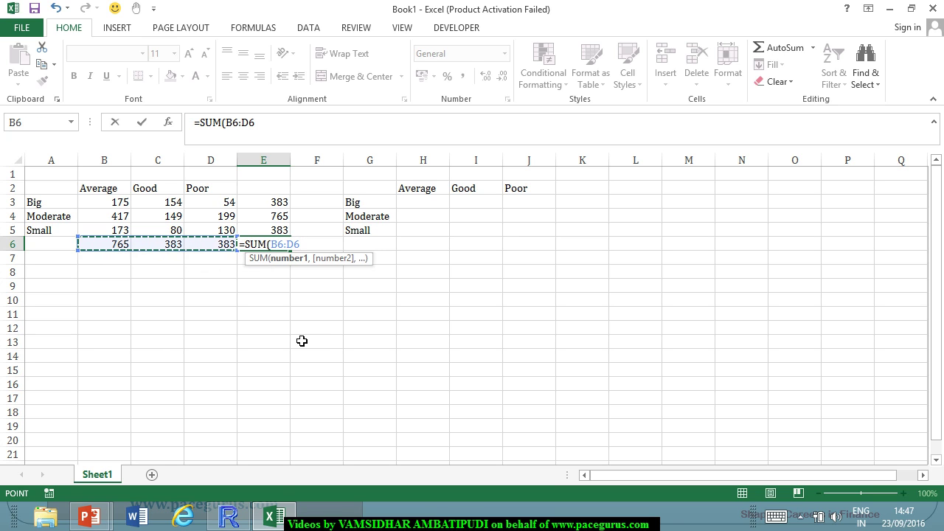
pyautogui.press('Return')
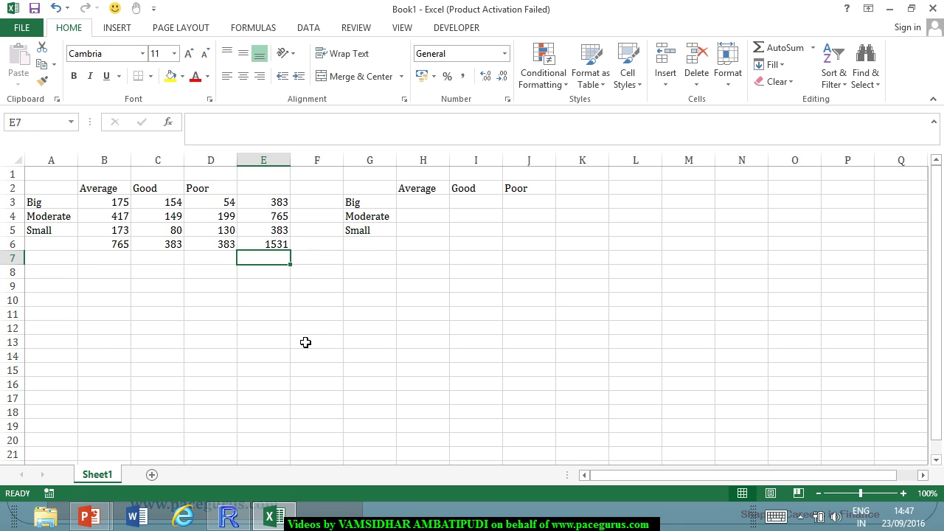
pyautogui.click(276, 247)
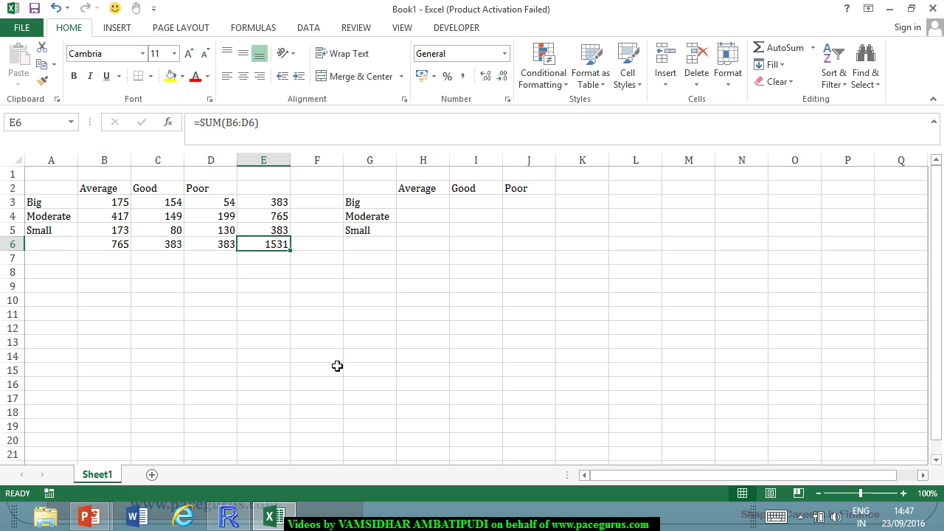
pyautogui.click(318, 329)
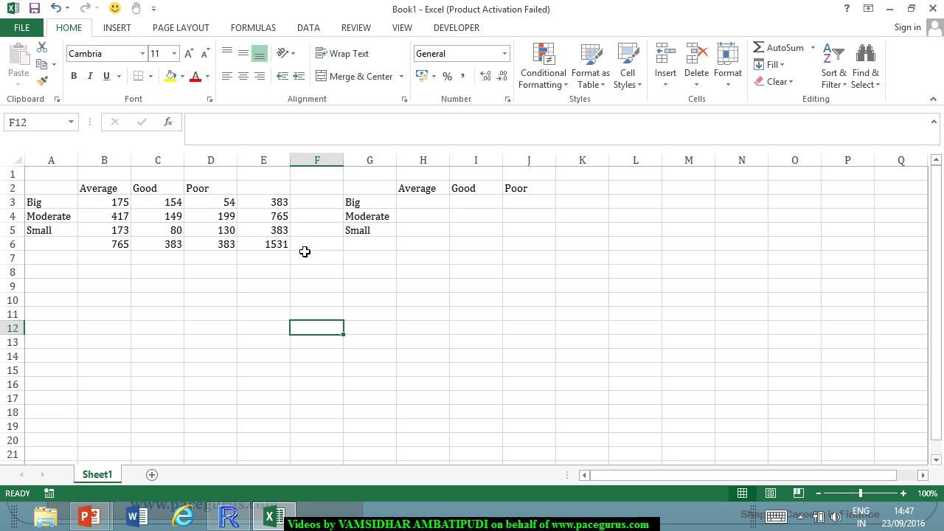
# Enter the expected frequency for Big and Average in H3 as =B$6*$E3/$E$6
pyautogui.click(417, 206)
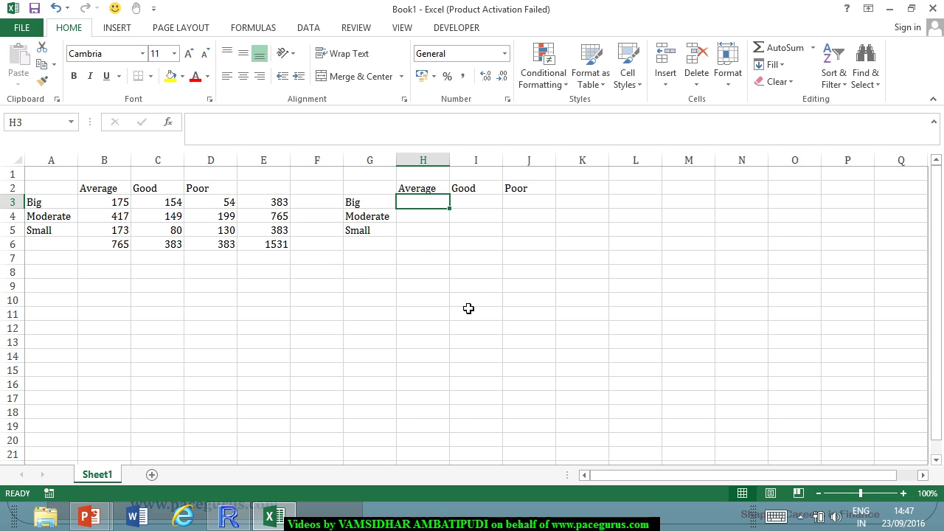
pyautogui.write('=')
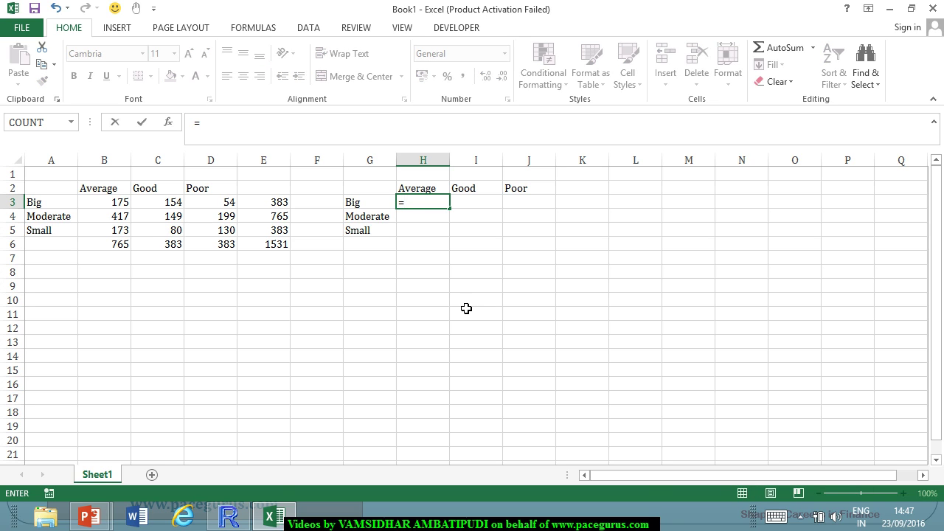
pyautogui.click(119, 250)
pyautogui.click(209, 124)
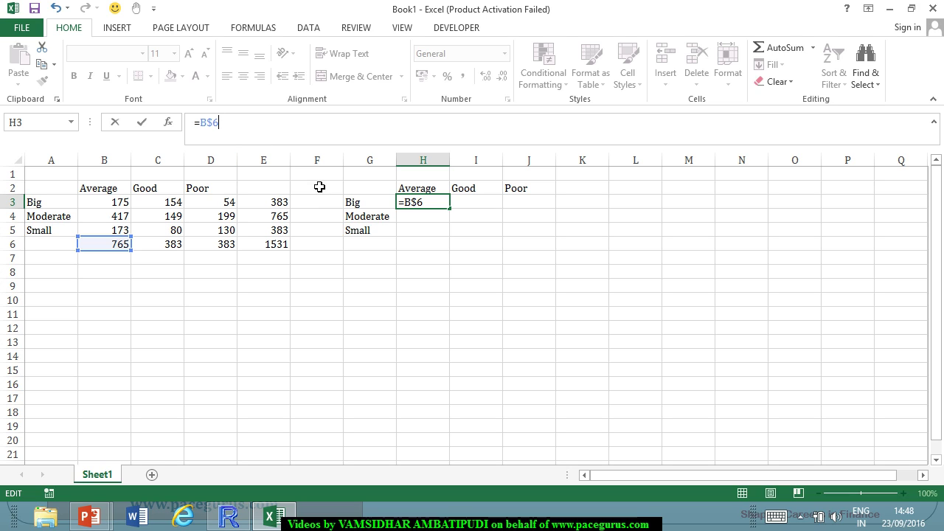
pyautogui.write('**')
pyautogui.click(288, 202)
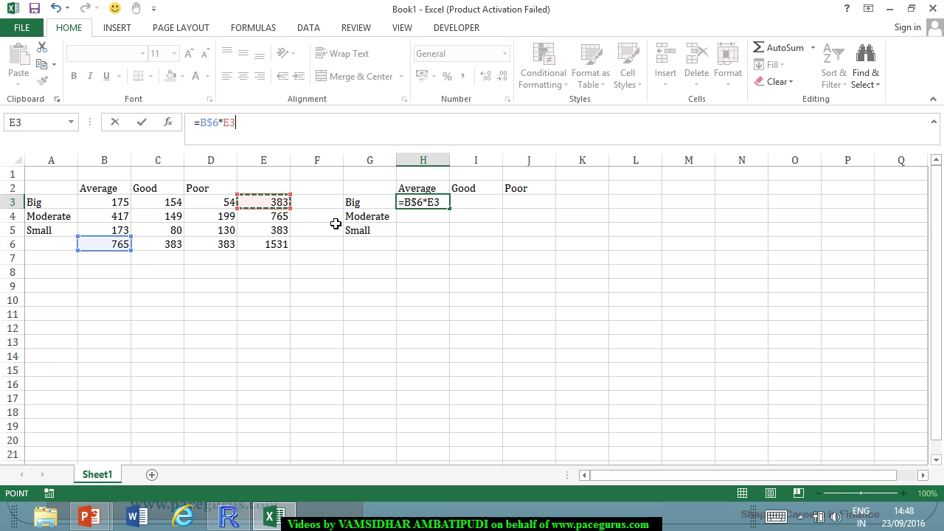
pyautogui.click(231, 133)
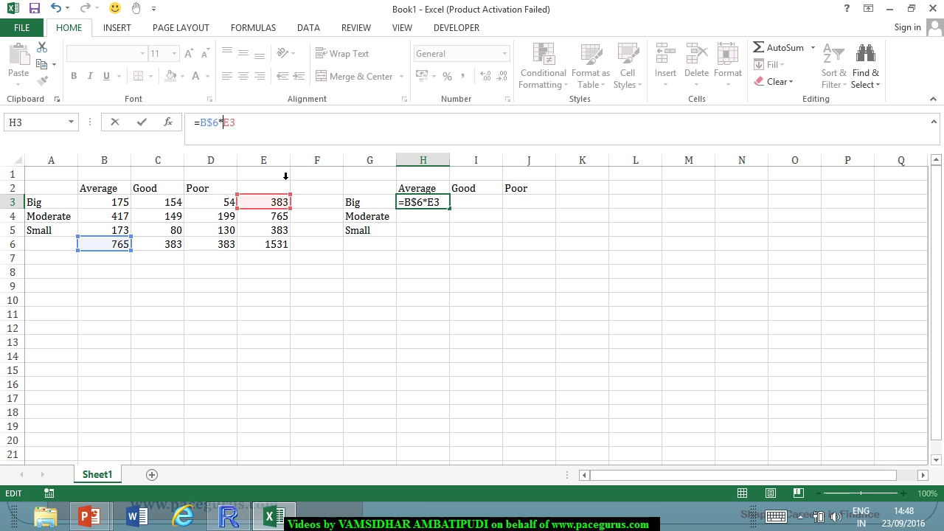
pyautogui.write('$')
pyautogui.press('End')
pyautogui.write('/')
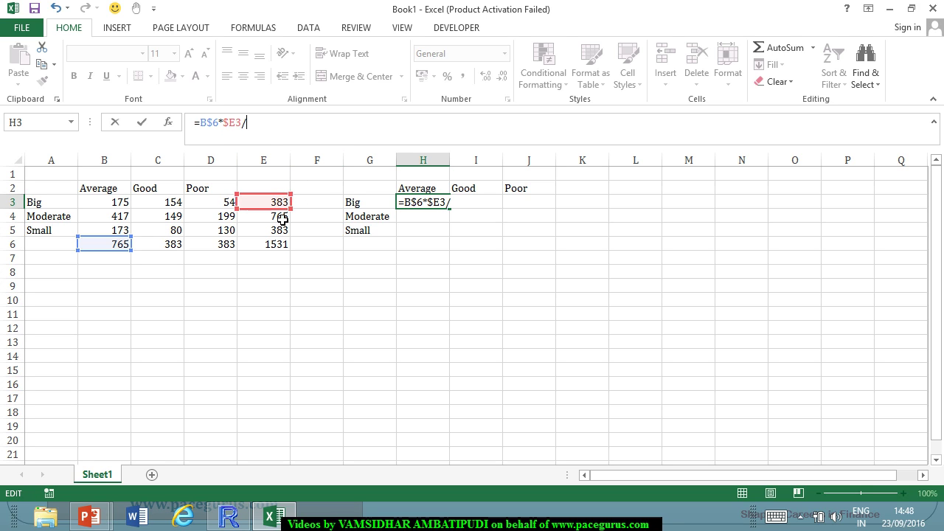
pyautogui.click(274, 248)
pyautogui.press('F4')
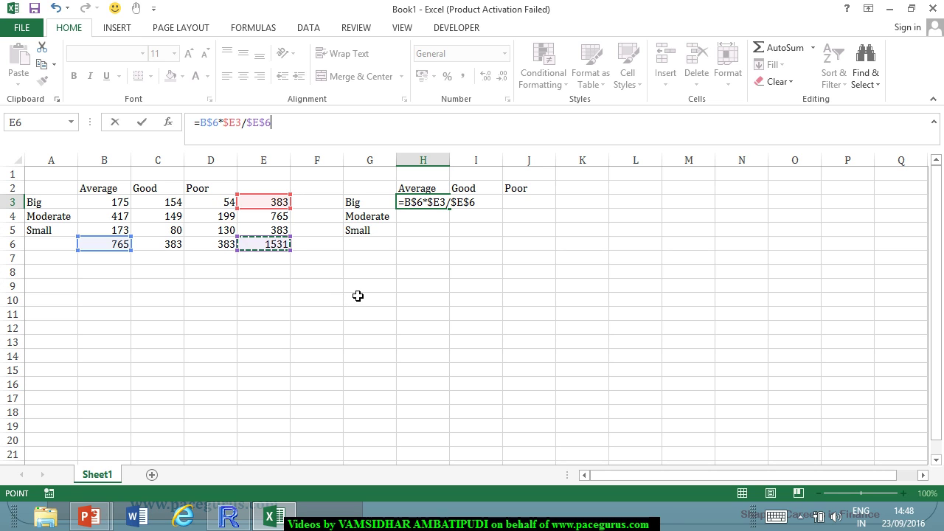
pyautogui.press('Return')
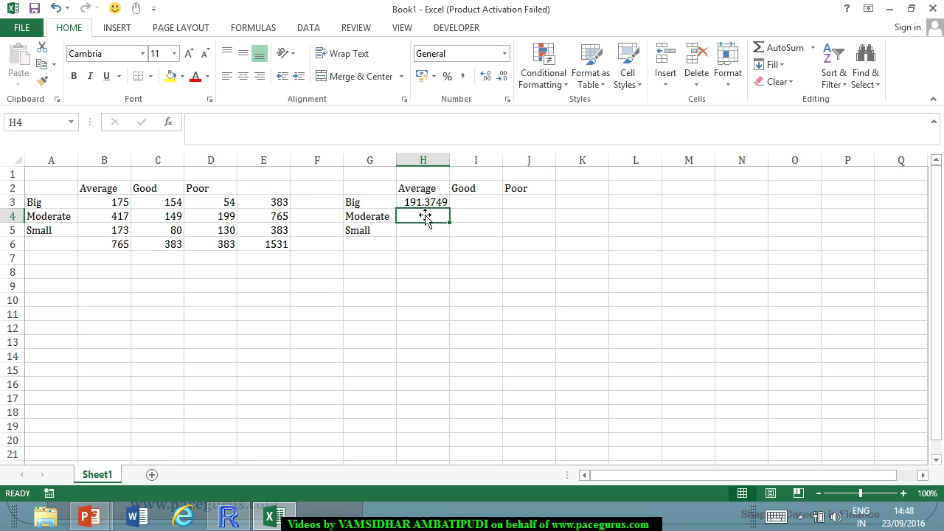
# Fill the expected-frequency formula from H3 across the second table to J5
pyautogui.press('Up')
pyautogui.moveTo(449, 209); pyautogui.dragTo(558, 230)
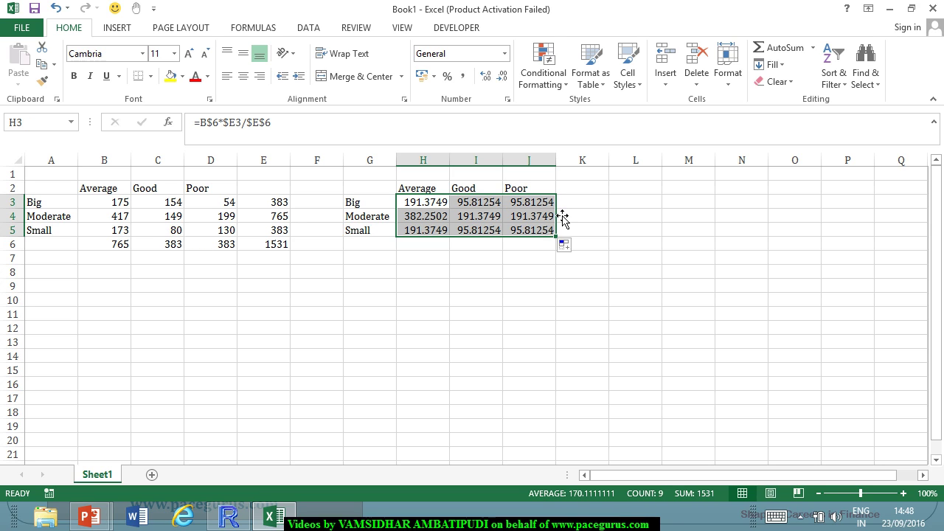
pyautogui.click(513, 276)
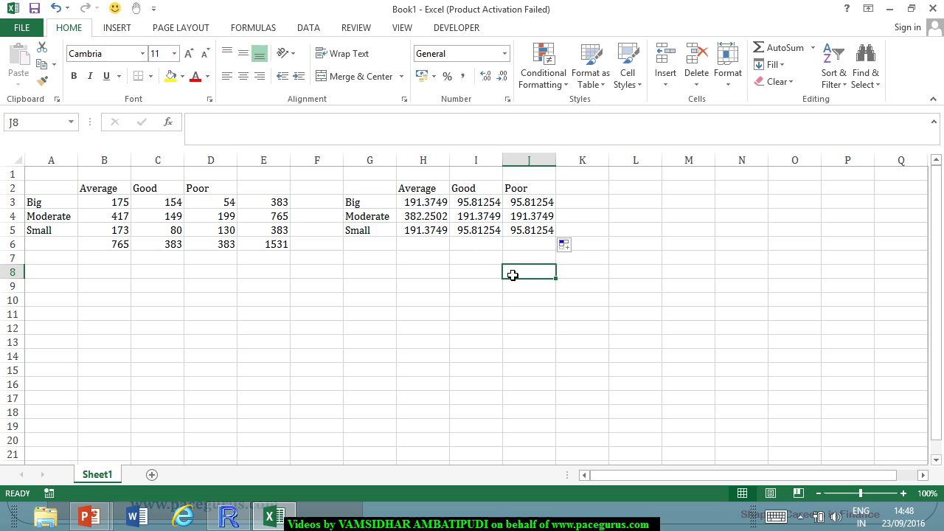
# Review the formulas in H3:H5 and compare the observed counts in B3:D5 with the expected frequencies in H3:J5
pyautogui.click(411, 209)
pyautogui.click(413, 218)
pyautogui.click(422, 233)
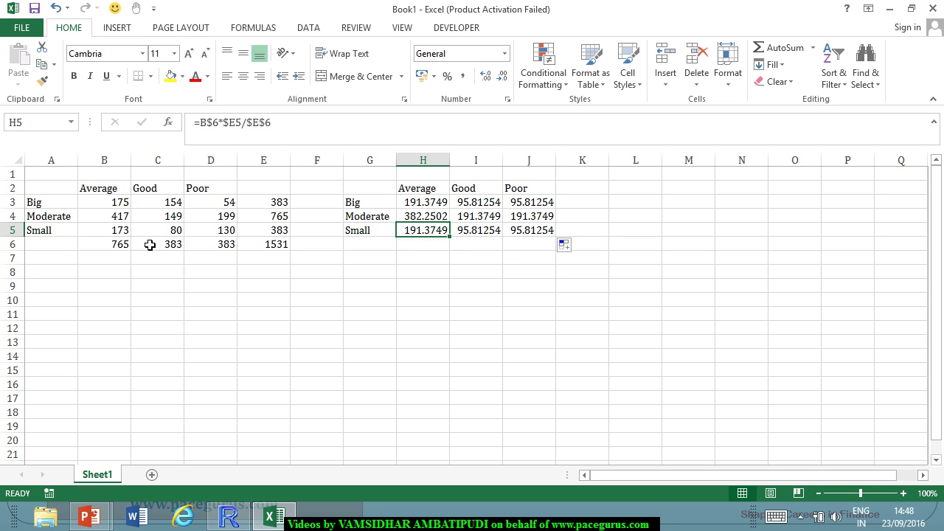
pyautogui.moveTo(122, 209); pyautogui.dragTo(203, 230)
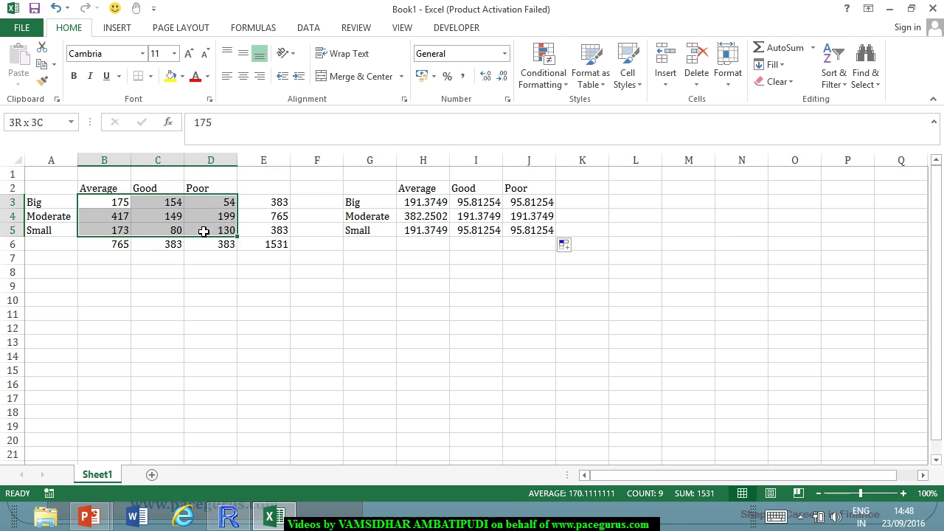
pyautogui.click(430, 206)
pyautogui.moveTo(462, 217); pyautogui.dragTo(526, 230)
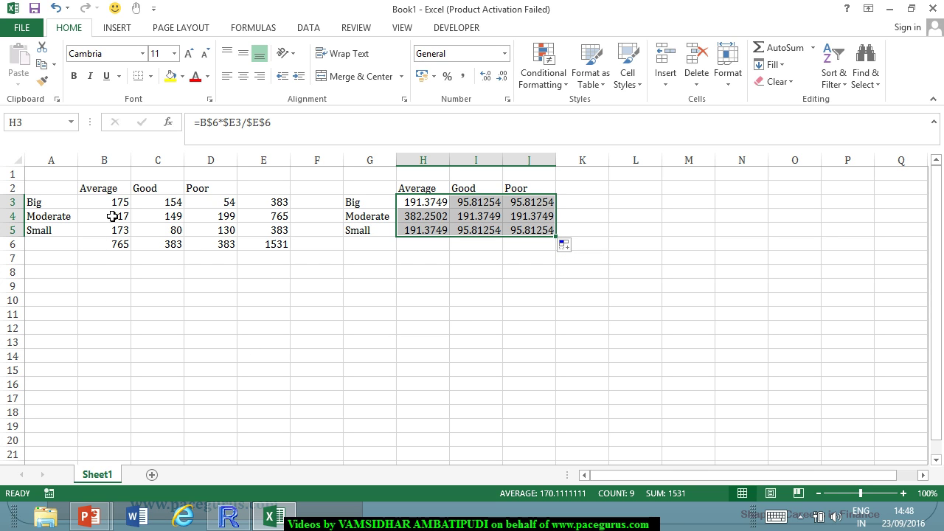
# Switch to the Pearson's chi-squared slide in PowerPoint and circle the test statistic's sum of (O − E)²/E in ink
pyautogui.hotkey('alt', 'Tab')
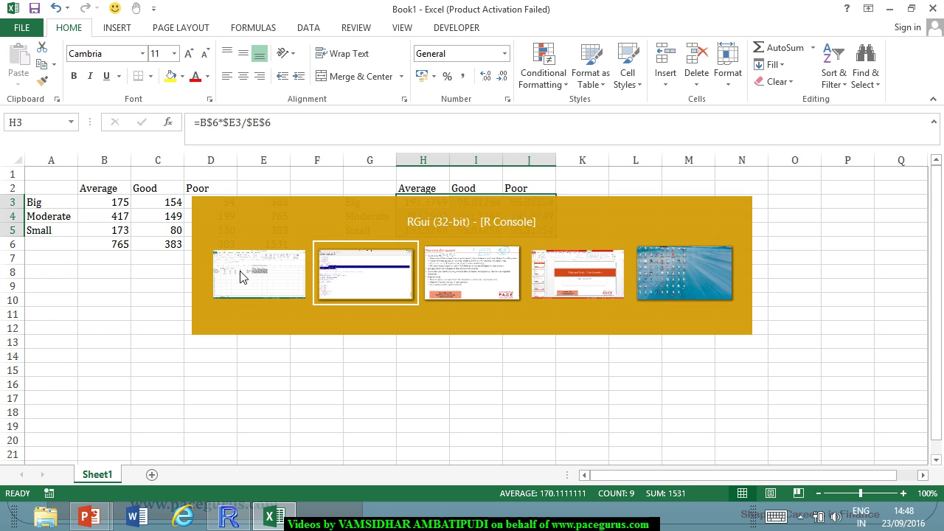
pyautogui.hotkey('alt', 'Tab')
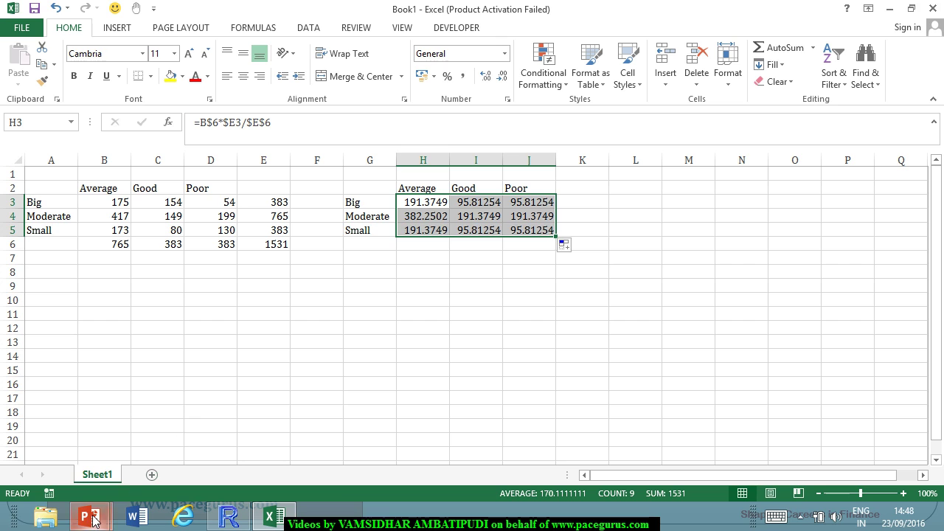
pyautogui.moveTo(89, 516)
pyautogui.click(207, 451)
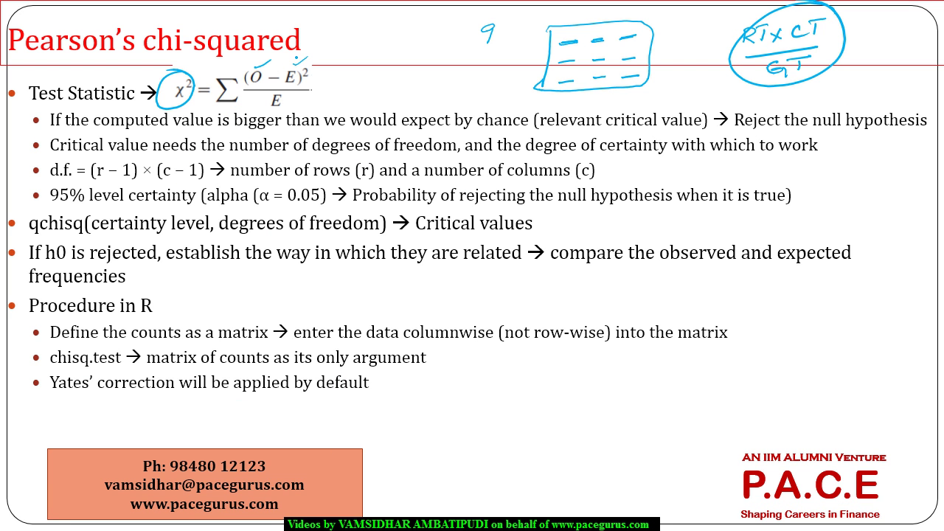
pyautogui.moveTo(295, 56)
pyautogui.mouseDown()
pyautogui.moveTo(235, 66)
pyautogui.moveTo(295, 126)
pyautogui.moveTo(314, 66)
pyautogui.moveTo(288, 55)
pyautogui.mouseUp()
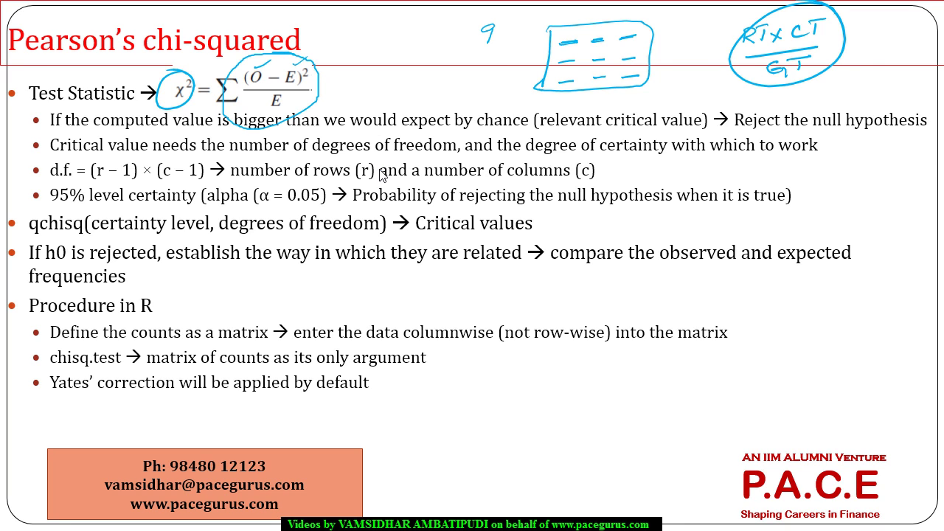
# Switch to Excel, enter =(B3-H3)^2/H3 in B9 and fill the formula across B9:D11
pyautogui.hotkey('alt', 'Tab')
pyautogui.click(123, 290)
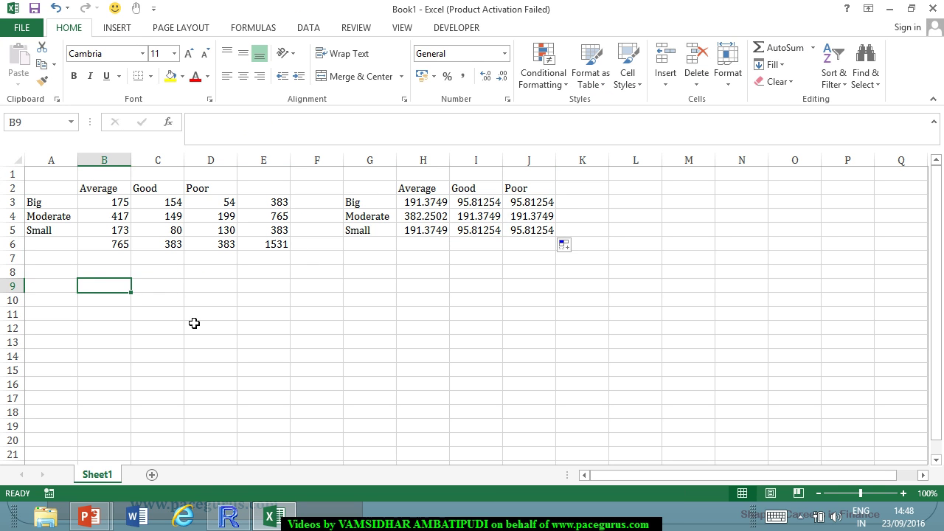
pyautogui.write('=(')
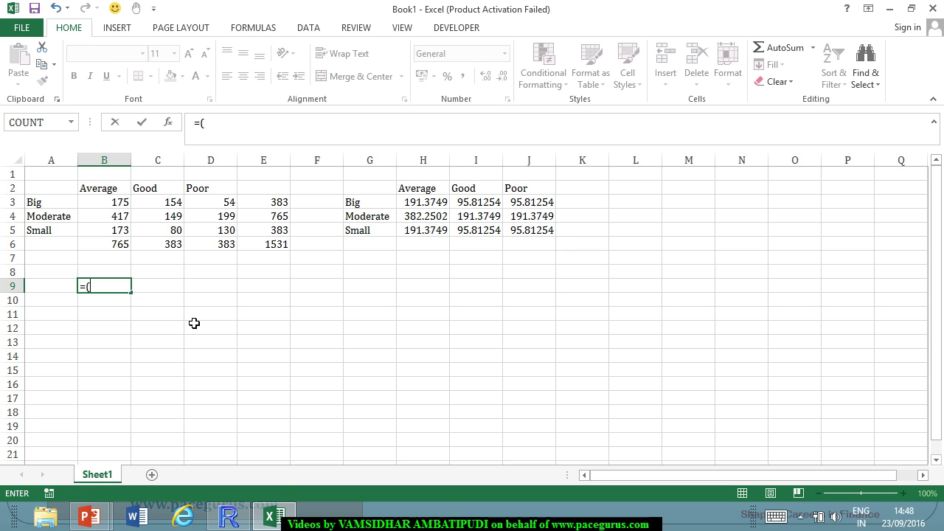
pyautogui.click(116, 207)
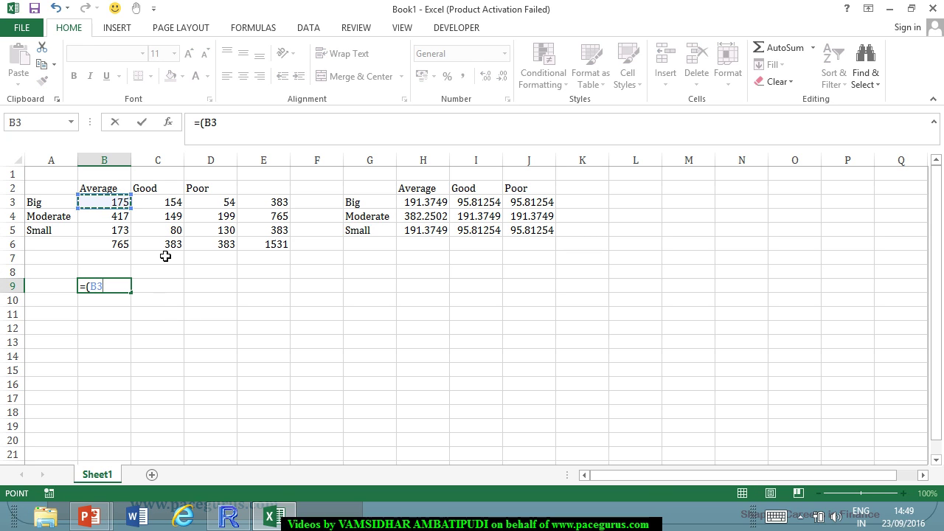
pyautogui.write('-')
pyautogui.click(432, 204)
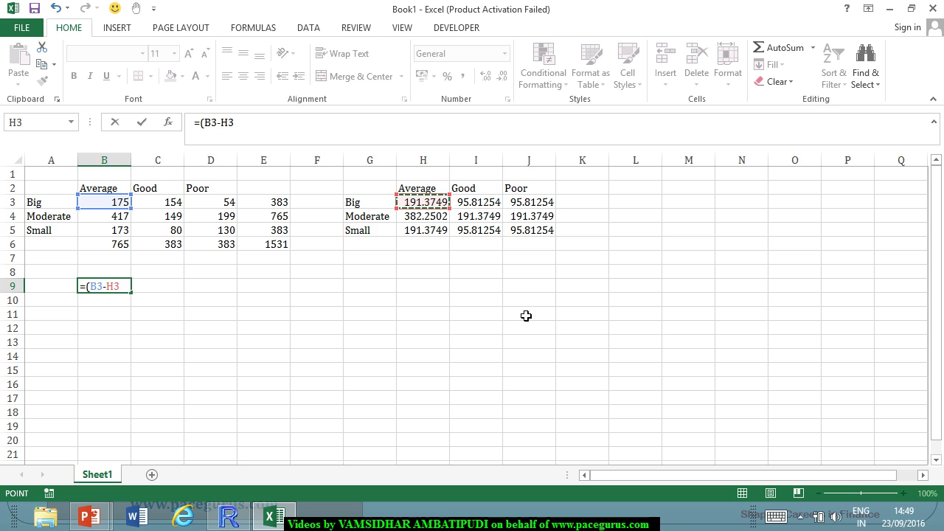
pyautogui.write(')^2')
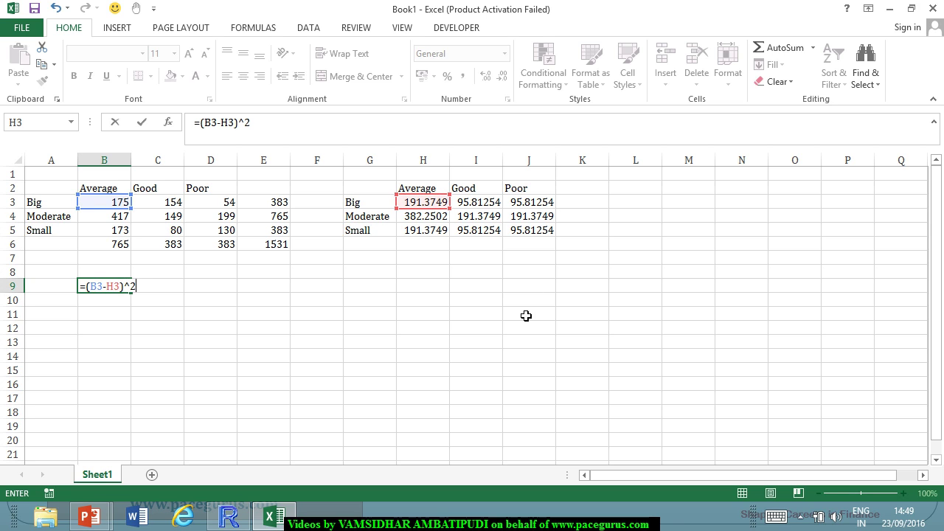
pyautogui.write('/')
pyautogui.click(437, 206)
pyautogui.press('Return')
pyautogui.click(97, 288)
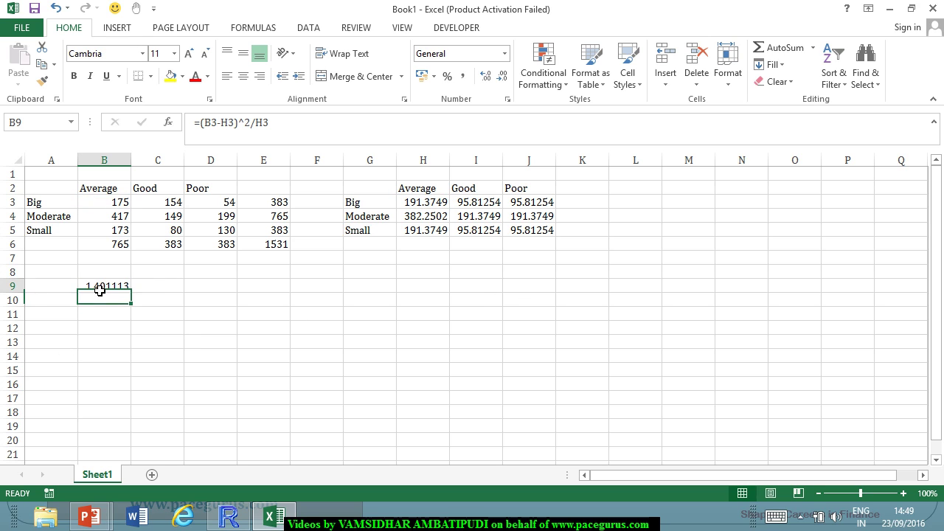
pyautogui.moveTo(135, 300); pyautogui.dragTo(244, 333)
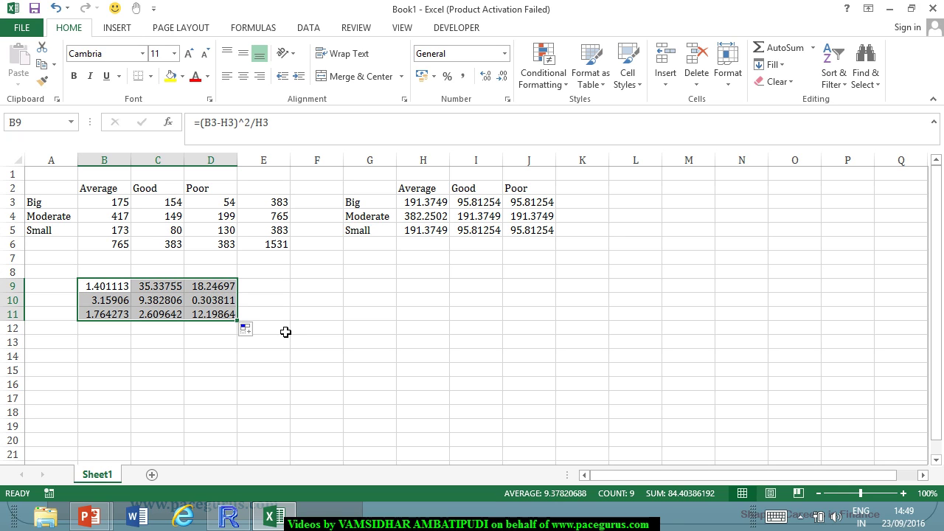
# Label F10 as Chi Square and total the cell contributions in G10 with =SUM(B9:D11)
pyautogui.click(312, 302)
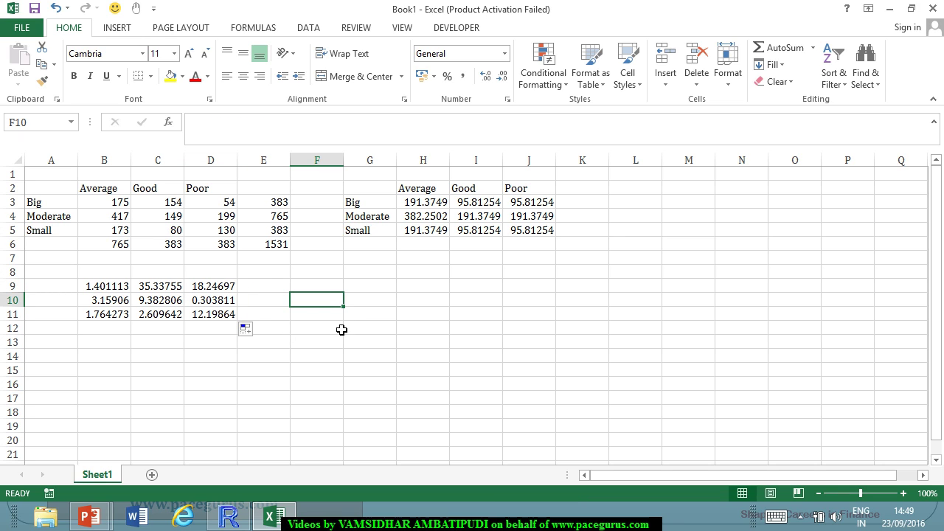
pyautogui.write('Chi S')
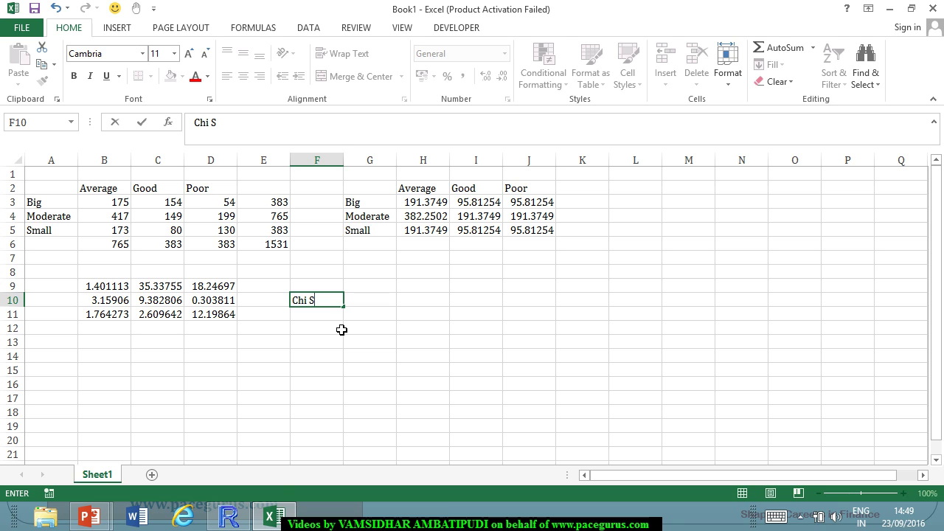
pyautogui.write('quare')
pyautogui.press('Tab')
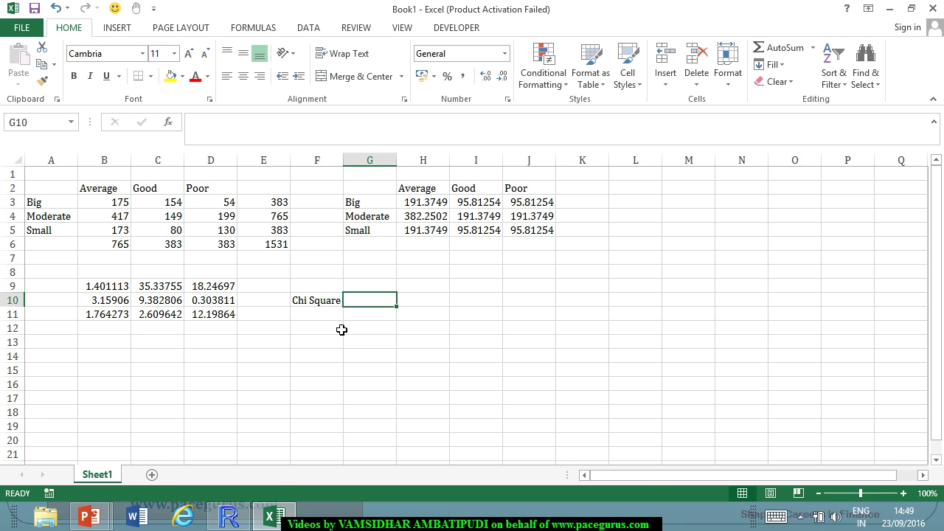
pyautogui.write('=SUM(')
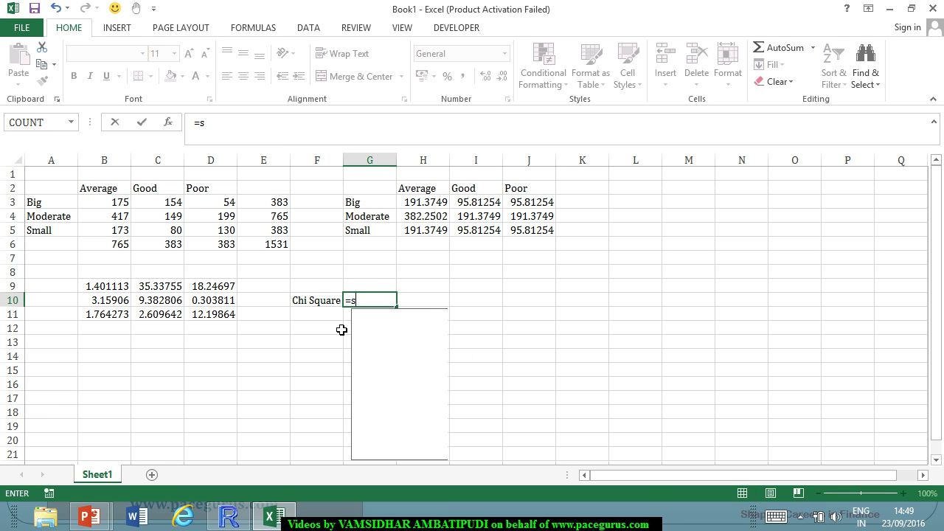
pyautogui.moveTo(128, 286); pyautogui.dragTo(201, 315)
pyautogui.press('Return')
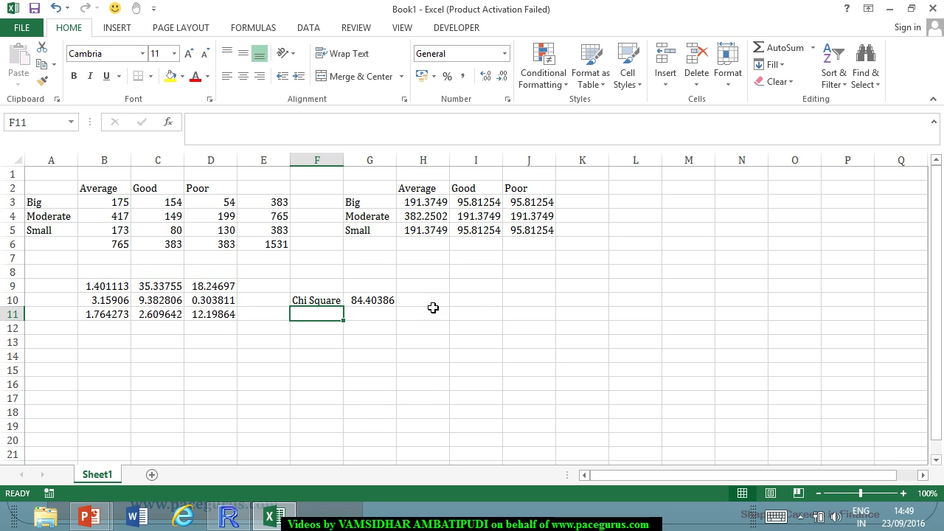
pyautogui.click(395, 301)
# Switch to the Pearson's chi-squared slide in PowerPoint and circle "of freedom" and the (r − 1) × (c − 1) formula in ink
pyautogui.hotkey('alt', 'Tab')
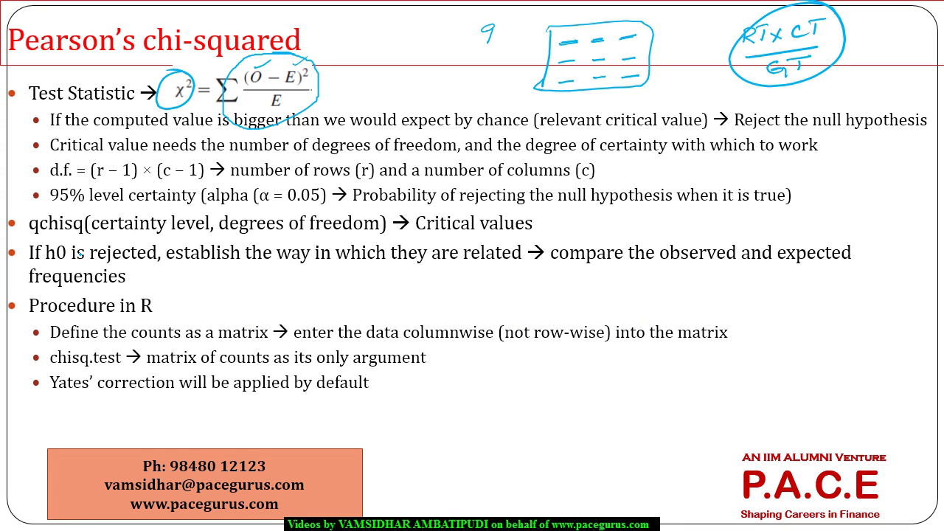
pyautogui.moveTo(110, 273); pyautogui.dragTo(115, 260)
pyautogui.moveTo(298, 232); pyautogui.dragTo(295, 237)
pyautogui.moveTo(437, 130)
pyautogui.mouseDown()
pyautogui.moveTo(369, 155)
pyautogui.moveTo(401, 131)
pyautogui.mouseUp()
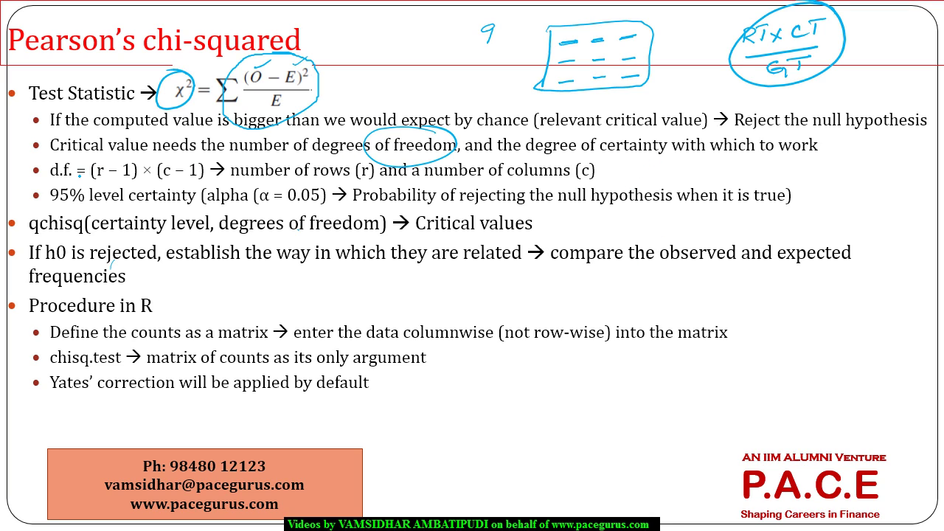
pyautogui.moveTo(96, 189)
pyautogui.mouseDown()
pyautogui.moveTo(214, 171)
pyautogui.moveTo(87, 158)
pyautogui.moveTo(93, 181)
pyautogui.mouseUp()
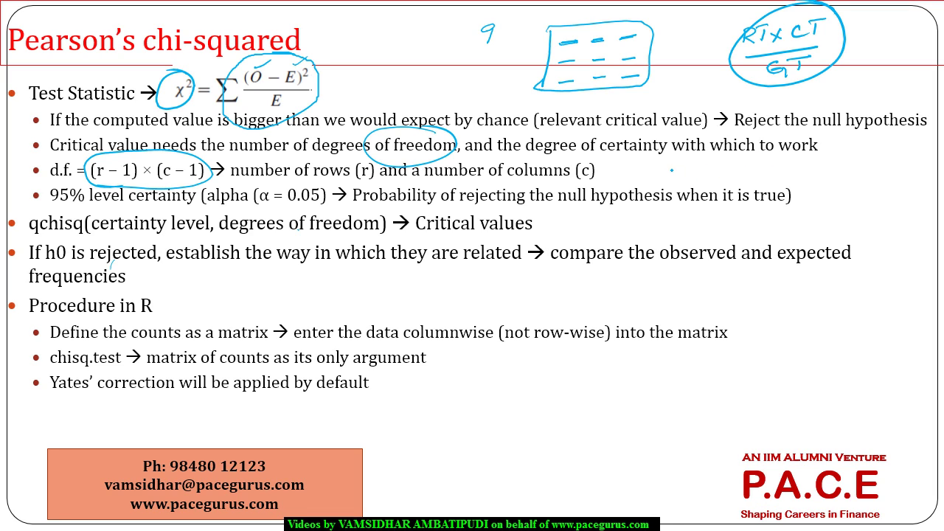
# Write 2×2=4 in ink beside the degrees of freedom line and underline the 4
pyautogui.moveTo(673, 163)
pyautogui.mouseDown()
pyautogui.moveTo(688, 180)
pyautogui.moveTo(707, 179)
pyautogui.mouseUp()
pyautogui.moveTo(705, 167)
pyautogui.mouseDown()
pyautogui.moveTo(697, 181)
pyautogui.moveTo(772, 168)
pyautogui.mouseUp()
pyautogui.click(723, 175)
pyautogui.moveTo(771, 160)
pyautogui.mouseDown()
pyautogui.moveTo(771, 174)
pyautogui.moveTo(793, 177)
pyautogui.mouseUp()
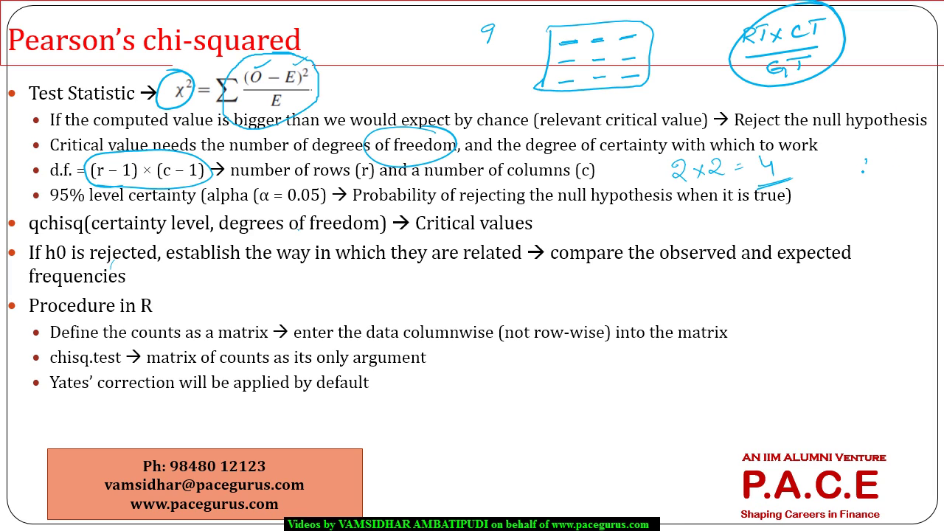
# Write α = 5%, 0.95 and a circled 1−α in ink beside the certainty level lines
pyautogui.moveTo(866, 166)
pyautogui.mouseDown()
pyautogui.moveTo(863, 172)
pyautogui.moveTo(920, 165)
pyautogui.mouseUp()
pyautogui.moveTo(872, 189)
pyautogui.mouseDown()
pyautogui.moveTo(868, 200)
pyautogui.moveTo(882, 199)
pyautogui.moveTo(882, 185)
pyautogui.mouseUp()
pyautogui.moveTo(865, 220)
pyautogui.mouseDown()
pyautogui.moveTo(865, 234)
pyautogui.moveTo(906, 226)
pyautogui.moveTo(855, 243)
pyautogui.moveTo(912, 214)
pyautogui.mouseUp()
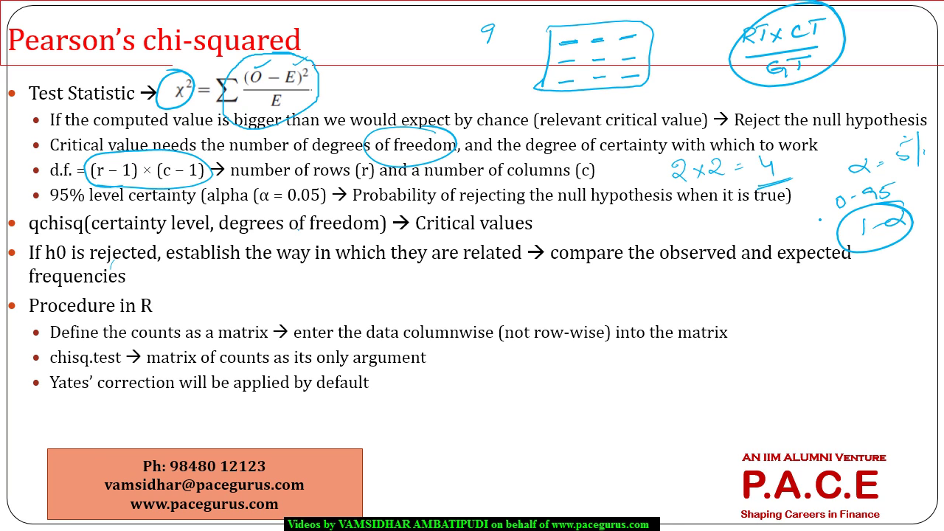
# Switch to the R Console and compute the chi-squared critical value with qchisq(0.95,4)
pyautogui.hotkey('alt', 'Tab')
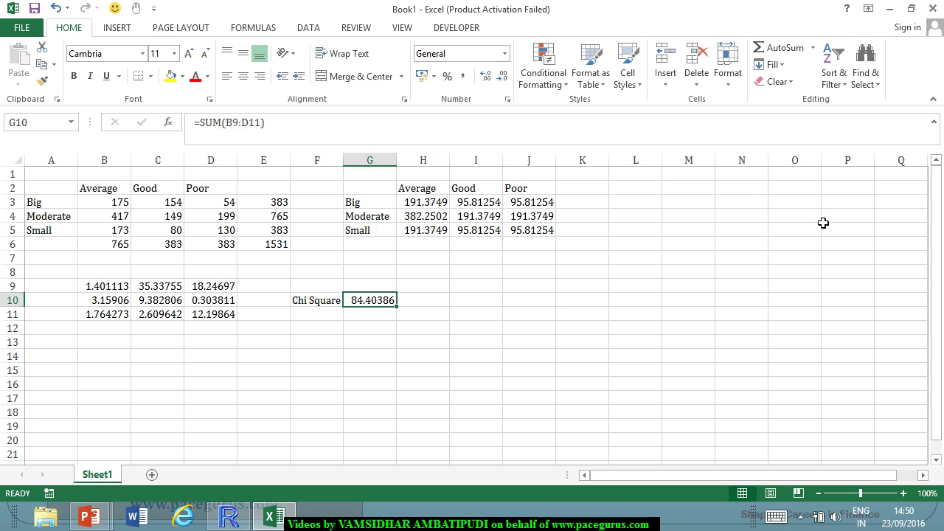
pyautogui.hotkey('alt', 'Tab')
pyautogui.hotkey('alt', 'Tab')
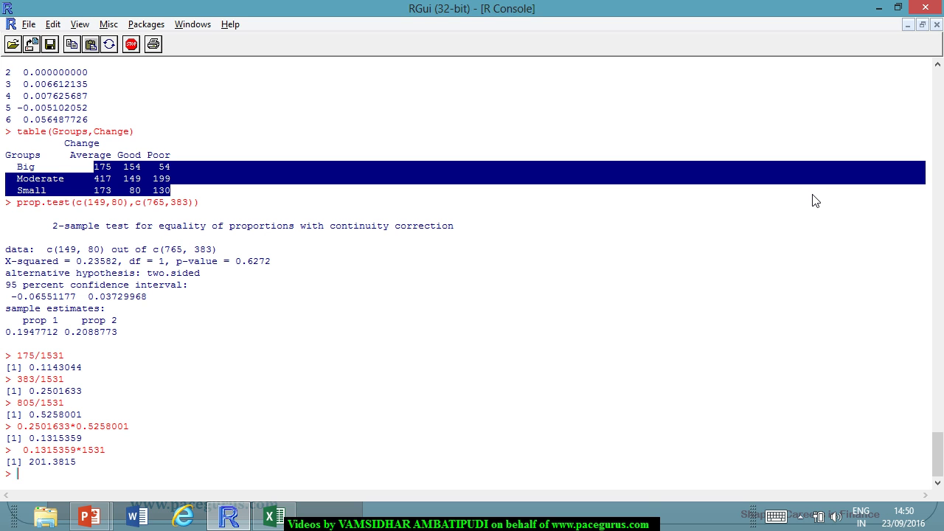
pyautogui.write('q')
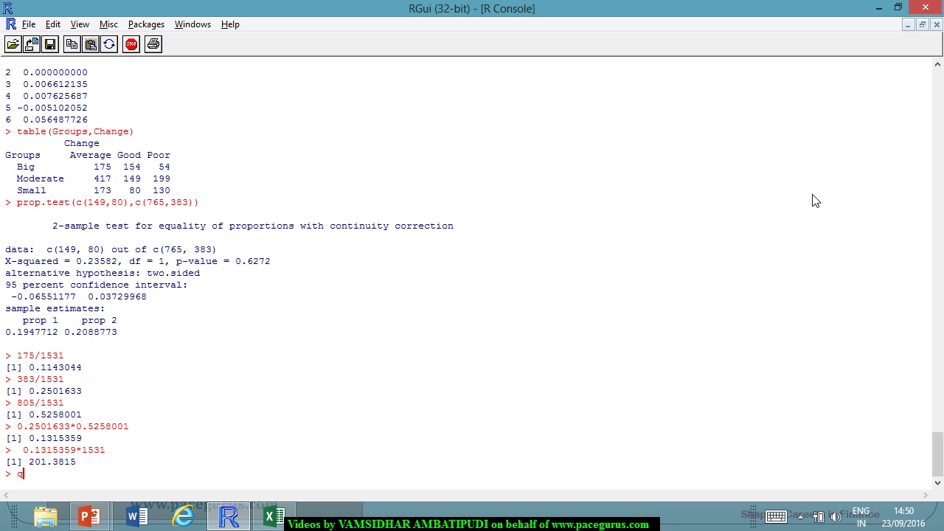
pyautogui.write('chisq(0.95,4)')
pyautogui.press('Return')
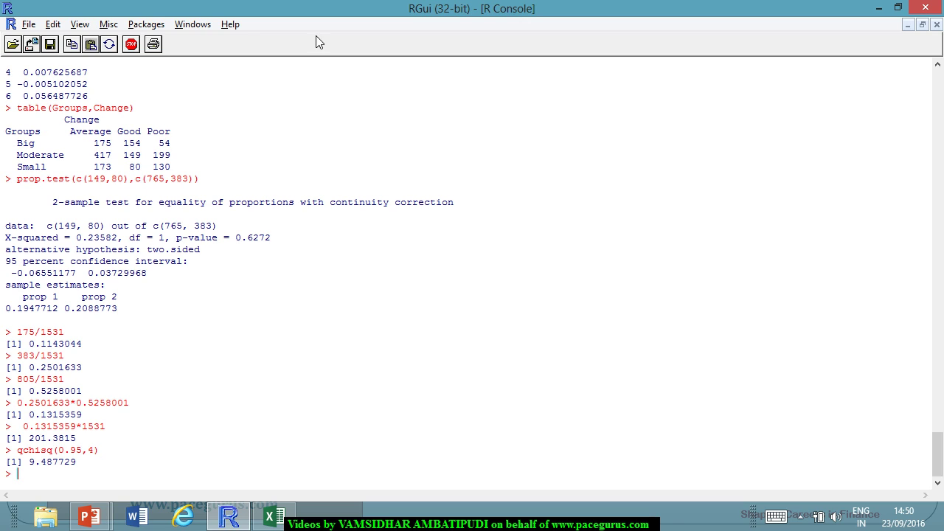
# Return to the PowerPoint slide, erase all ink annotations and write 9.48 in ink beside the degrees of freedom line
pyautogui.hotkey('alt', 'Tab')
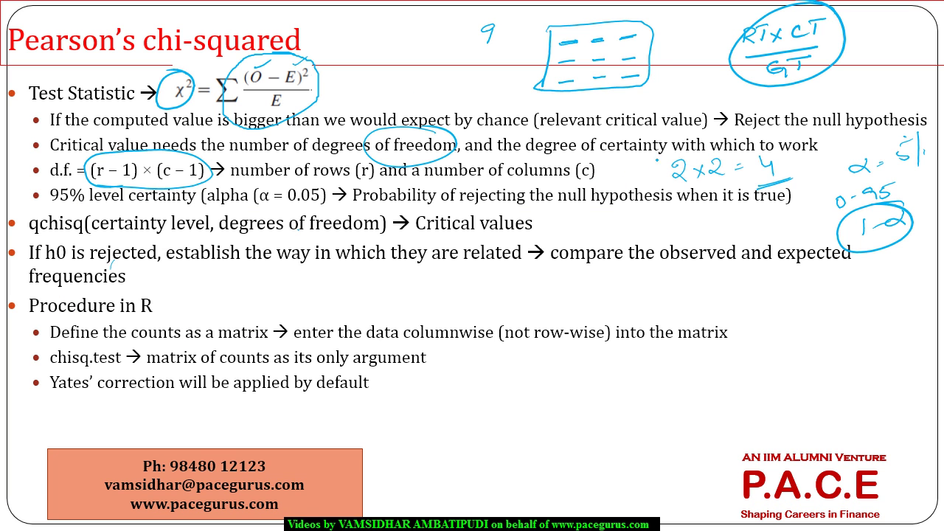
pyautogui.press('e')
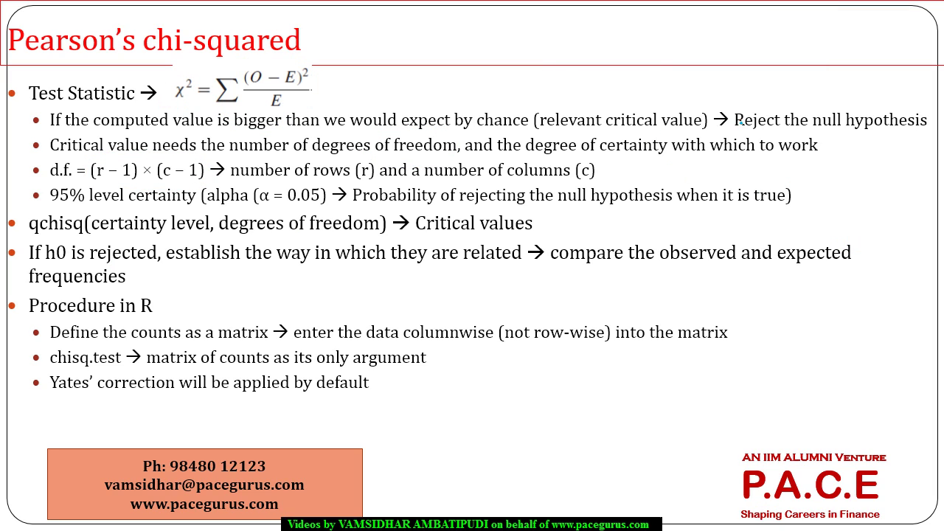
pyautogui.moveTo(671, 163)
pyautogui.mouseDown()
pyautogui.moveTo(674, 175)
pyautogui.moveTo(710, 174)
pyautogui.mouseUp()
pyautogui.click(685, 165)
pyautogui.click(685, 172)
pyautogui.hotkey('alt', 'Tab')
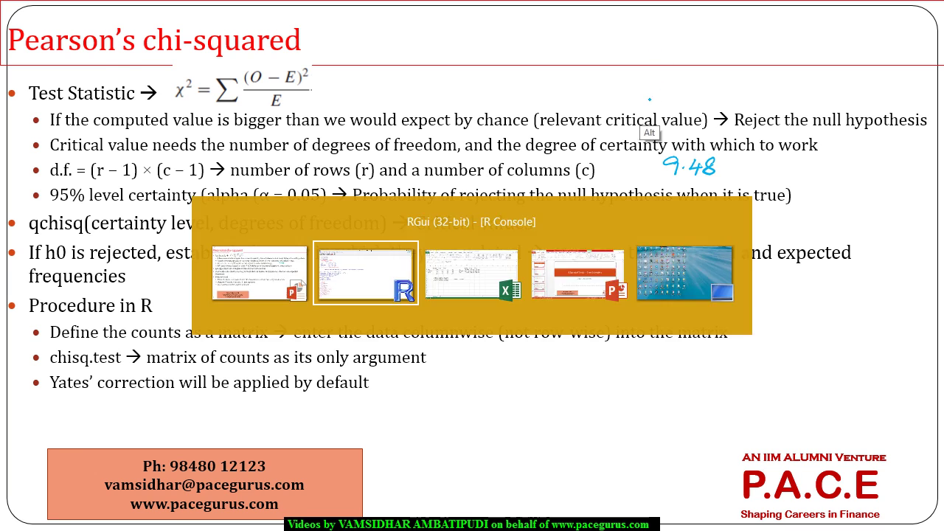